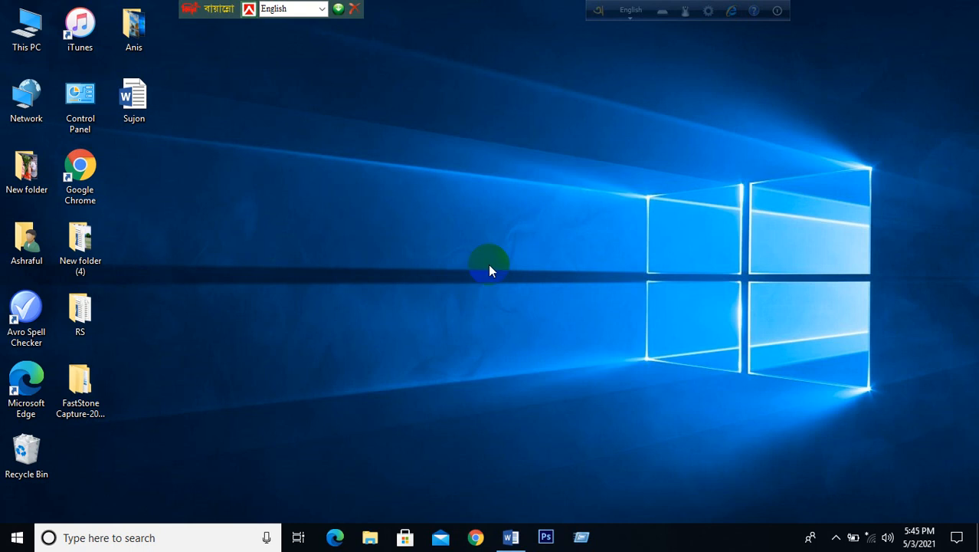
# Switch to the open Word document and apply the first Reflection variation to the eight Bengali paragraphs on page 1
pyautogui.click(510, 536)
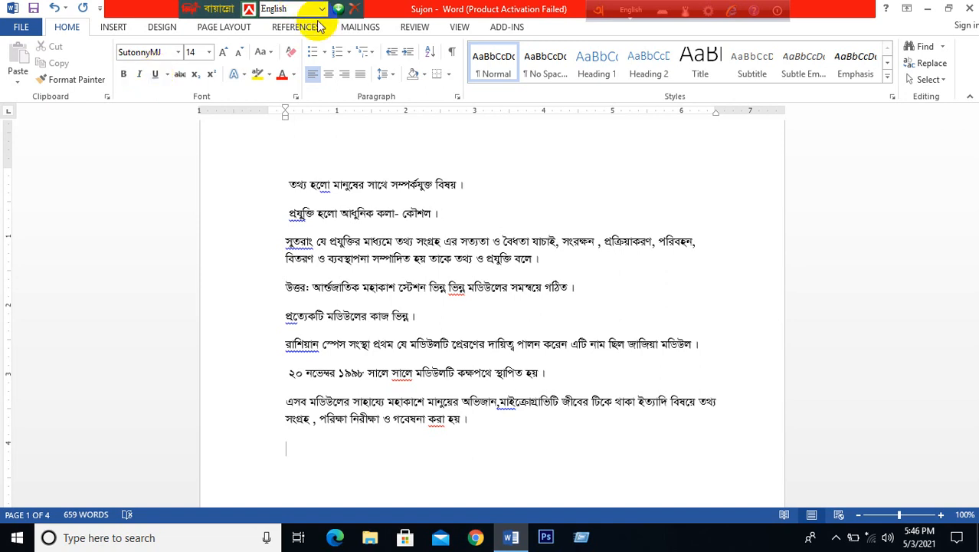
pyautogui.moveTo(471, 420); pyautogui.dragTo(285, 163)
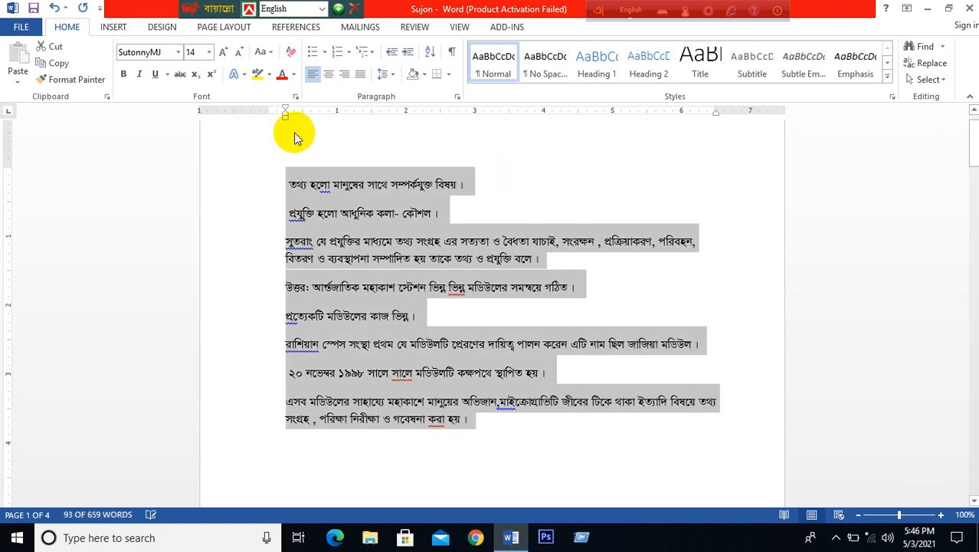
pyautogui.click(245, 75)
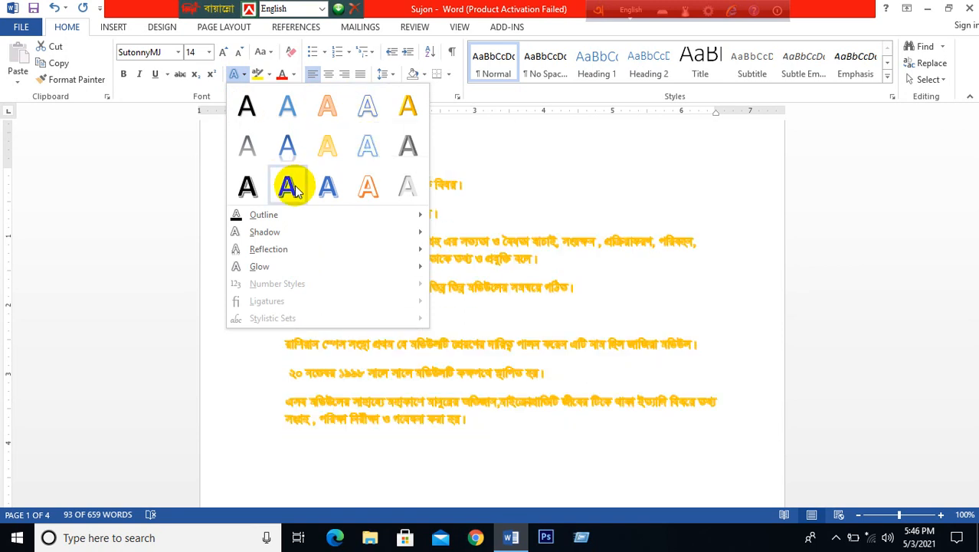
pyautogui.moveTo(268, 216)
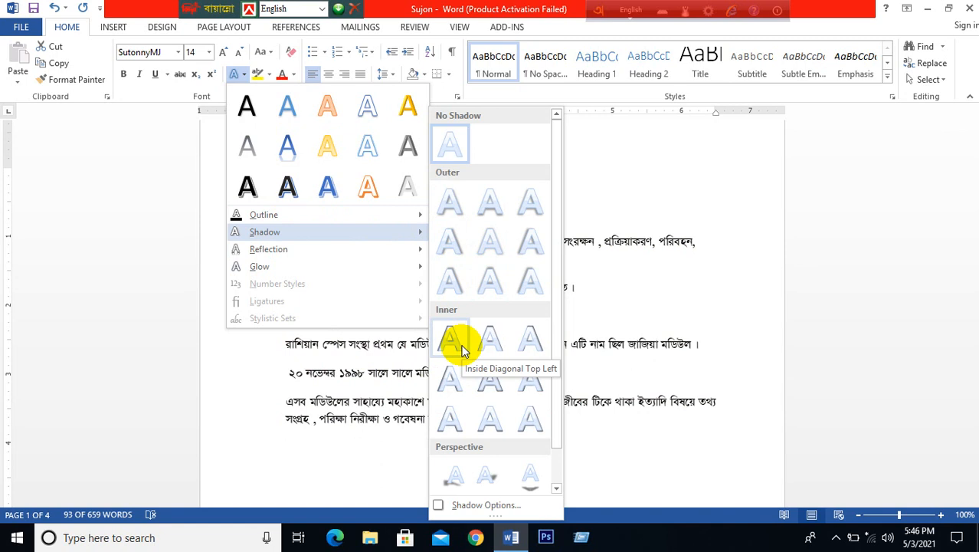
pyautogui.moveTo(275, 253)
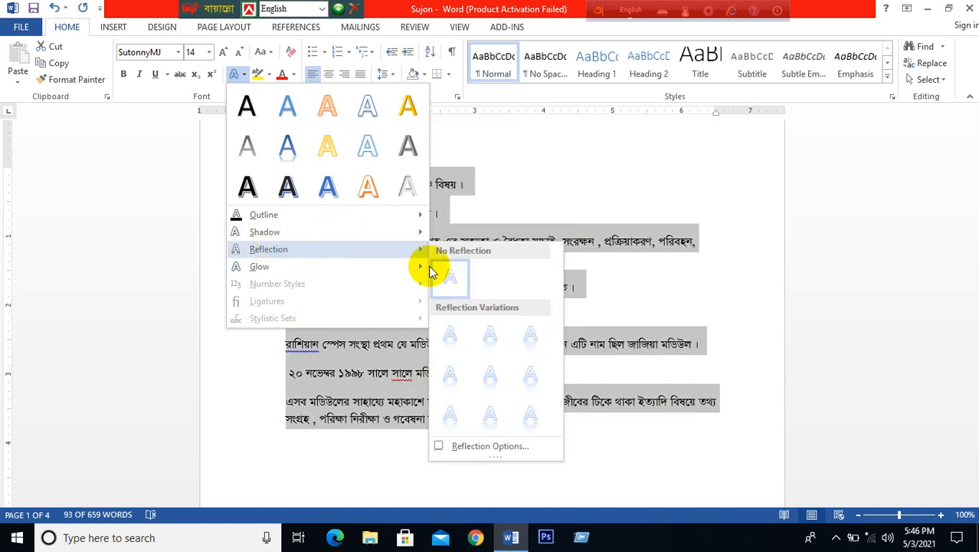
pyautogui.click(450, 337)
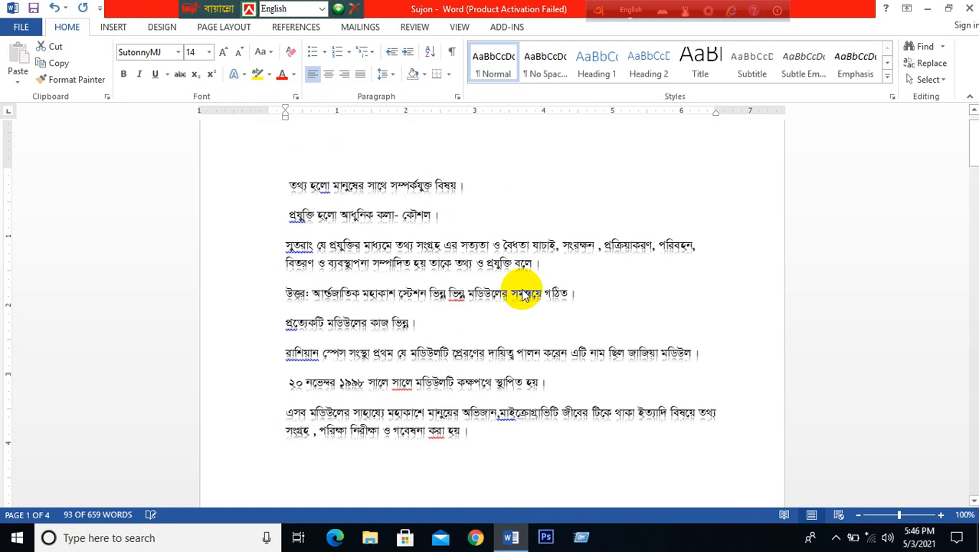
pyautogui.click(643, 281)
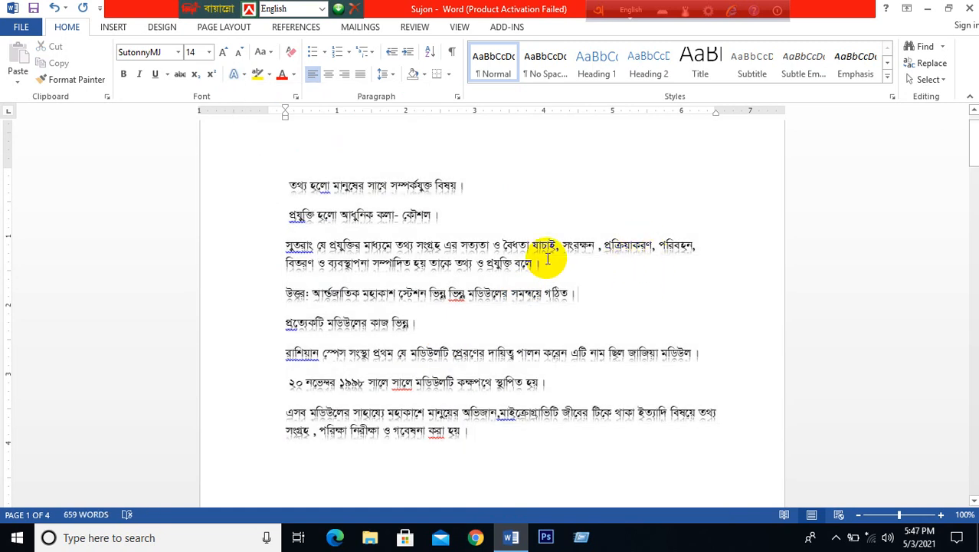
pyautogui.moveTo(475, 432); pyautogui.dragTo(284, 170)
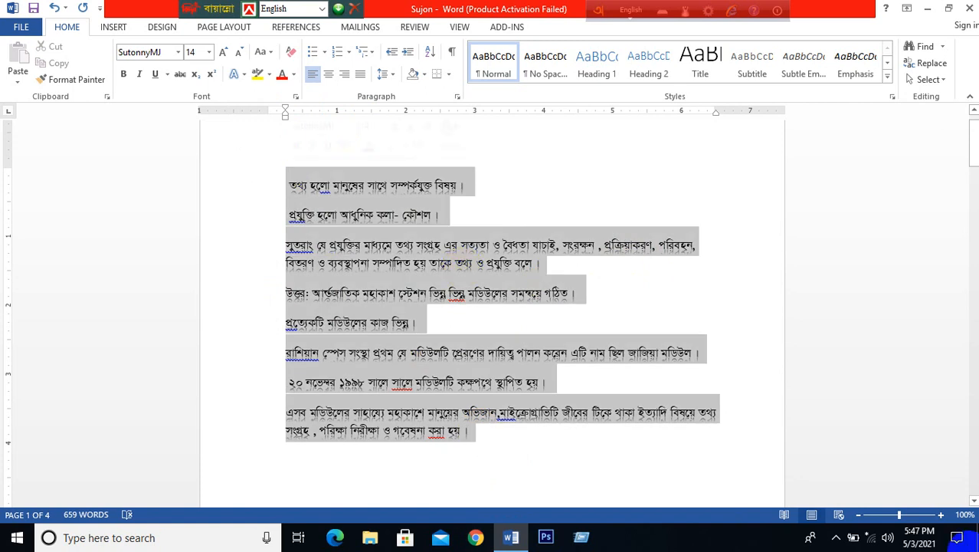
pyautogui.click(239, 74)
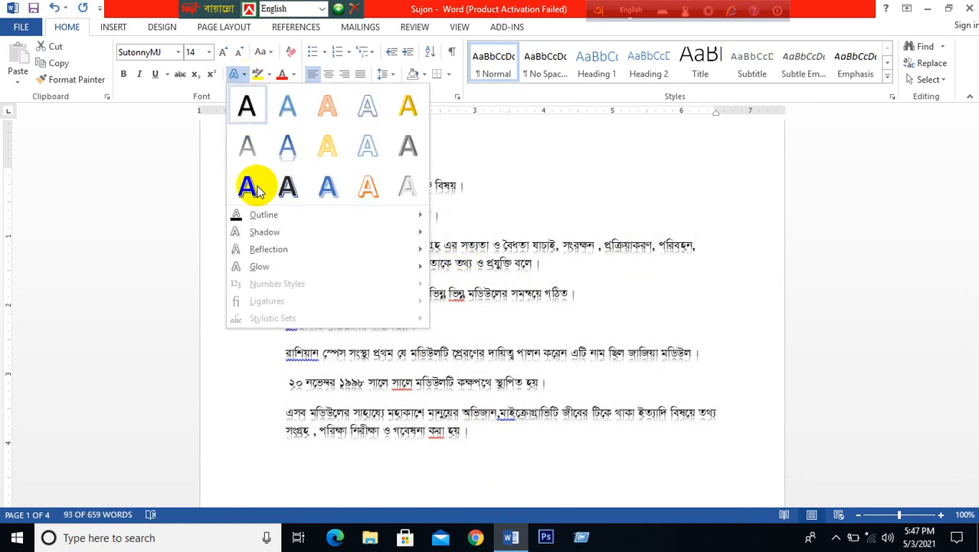
pyautogui.moveTo(277, 269)
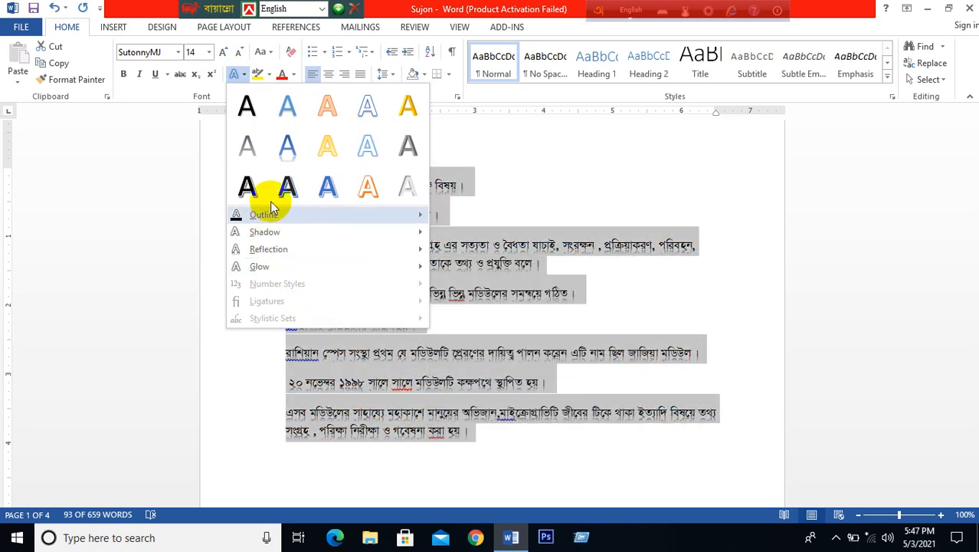
pyautogui.click(245, 74)
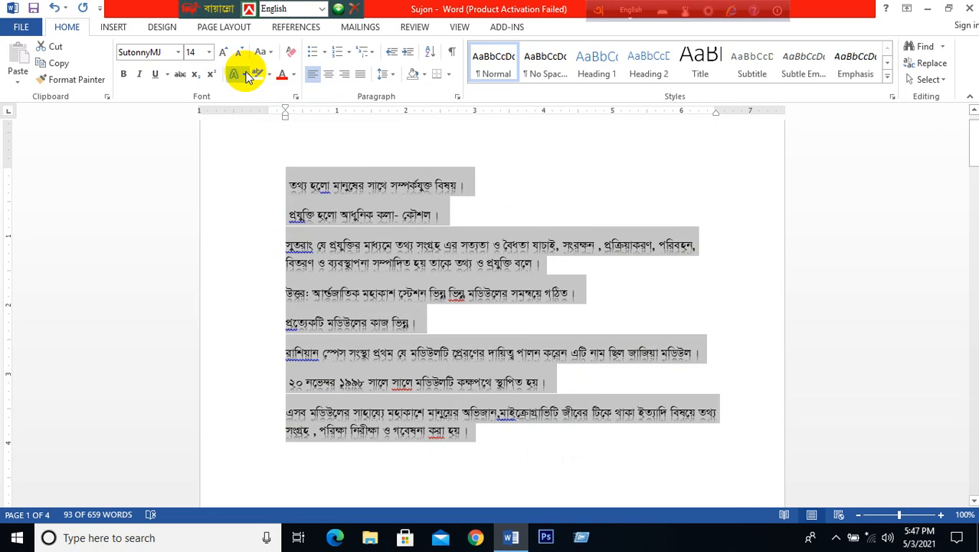
pyautogui.click(245, 75)
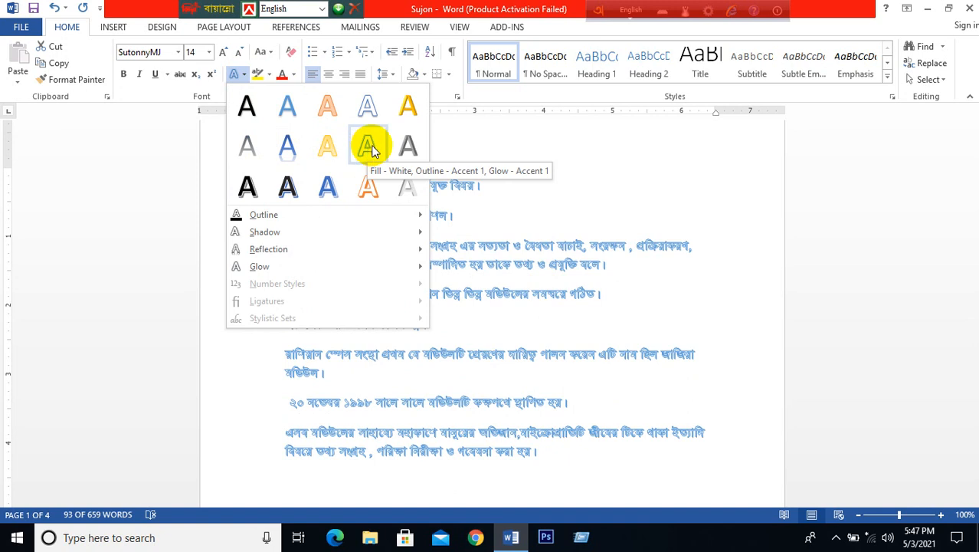
pyautogui.click(483, 136)
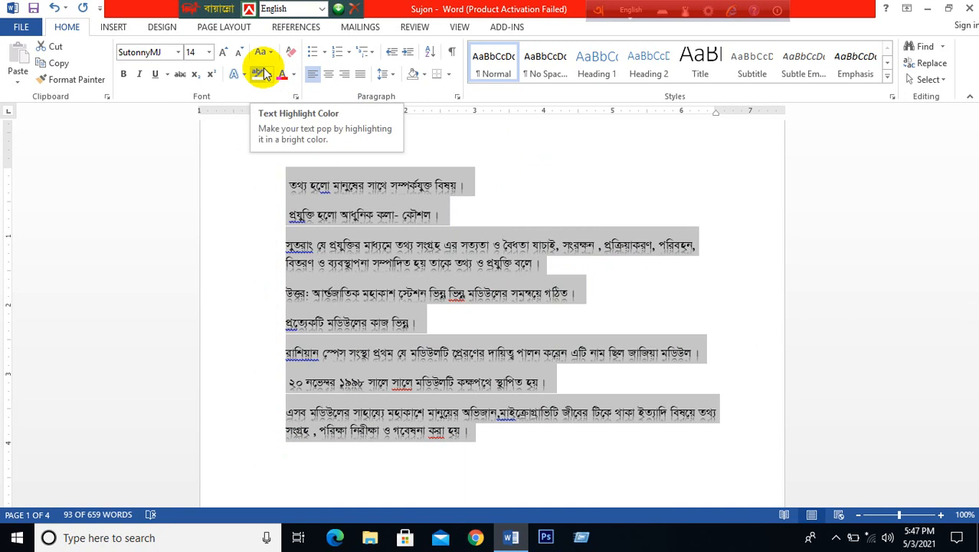
pyautogui.click(481, 175)
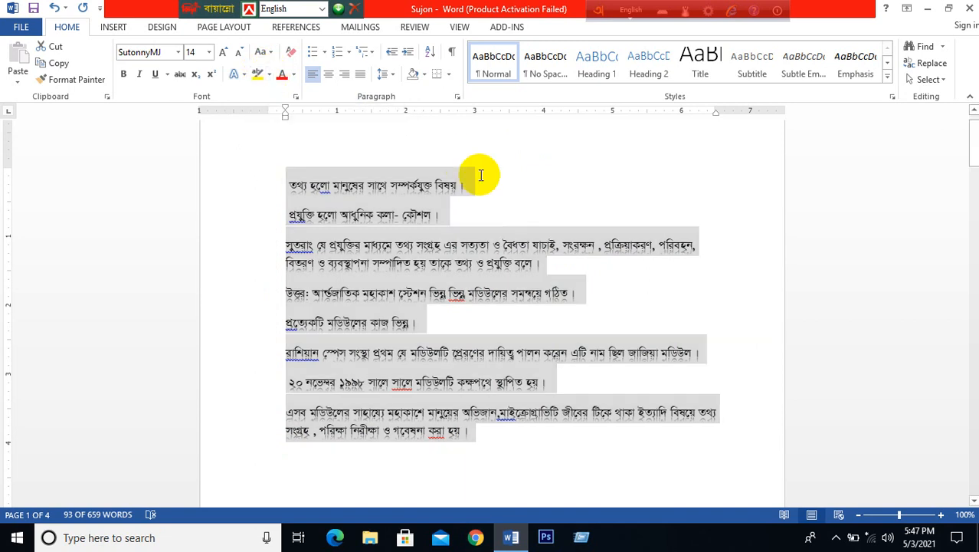
# Highlight the first line of text in yellow
pyautogui.moveTo(483, 184); pyautogui.dragTo(282, 176)
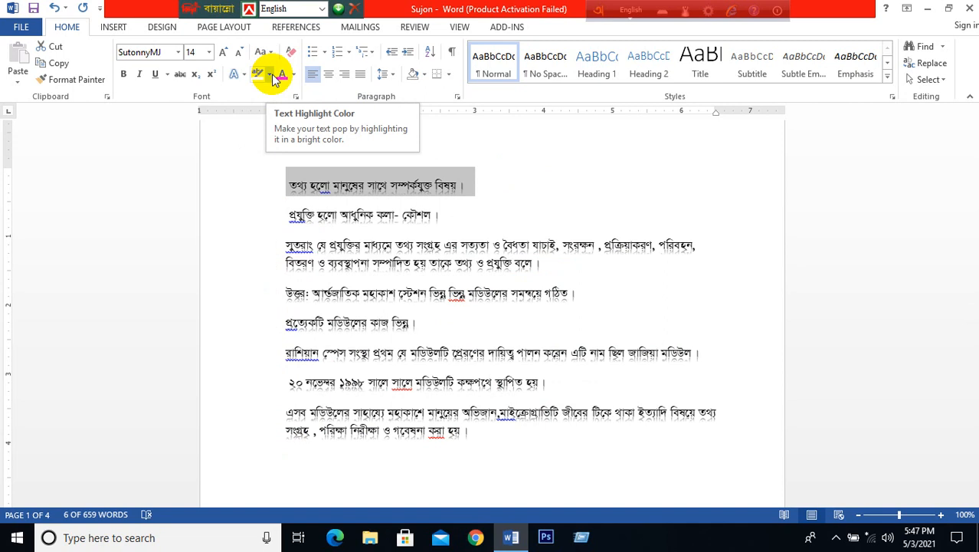
pyautogui.click(269, 73)
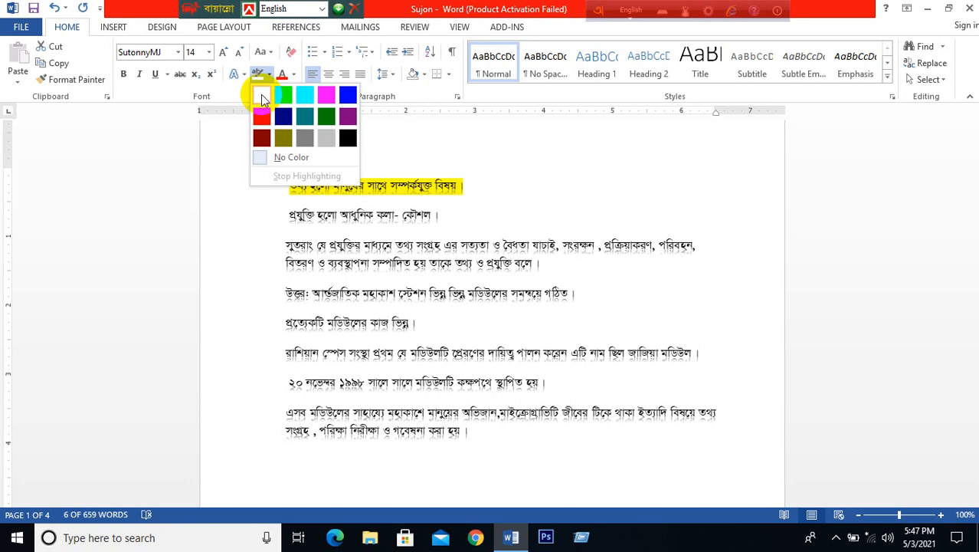
pyautogui.click(262, 98)
pyautogui.click(510, 180)
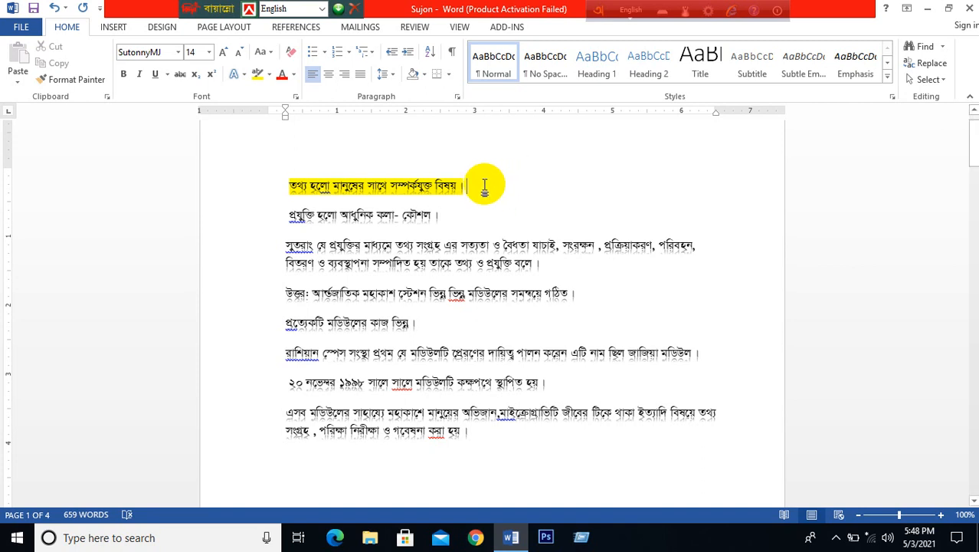
# Select the first line again, preview other highlight colours on it, and remove its yellow highlight
pyautogui.moveTo(466, 185); pyautogui.dragTo(263, 185)
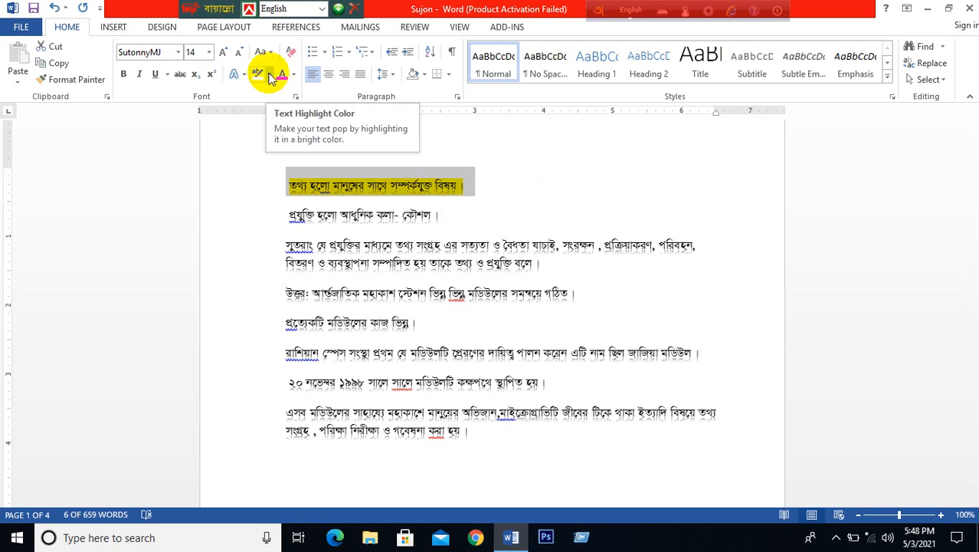
pyautogui.click(269, 75)
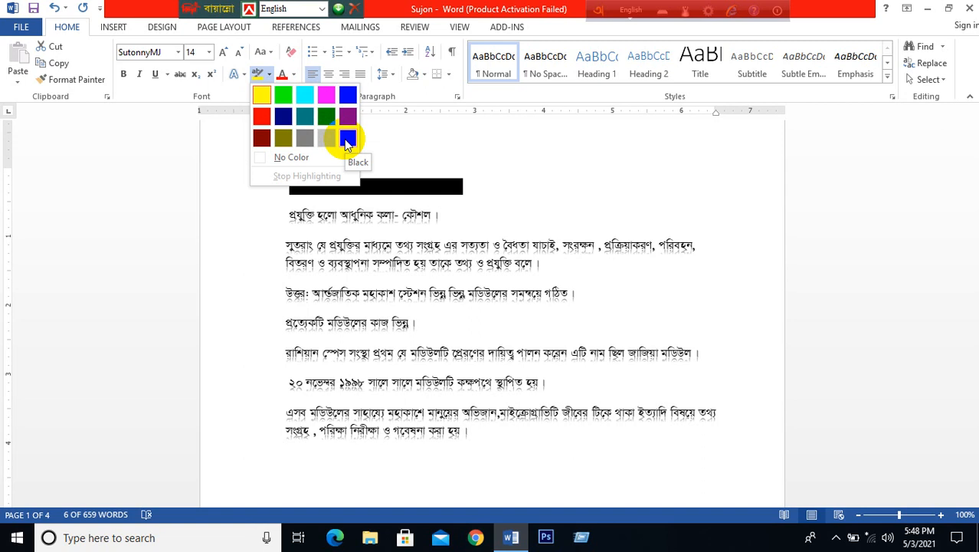
pyautogui.click(262, 95)
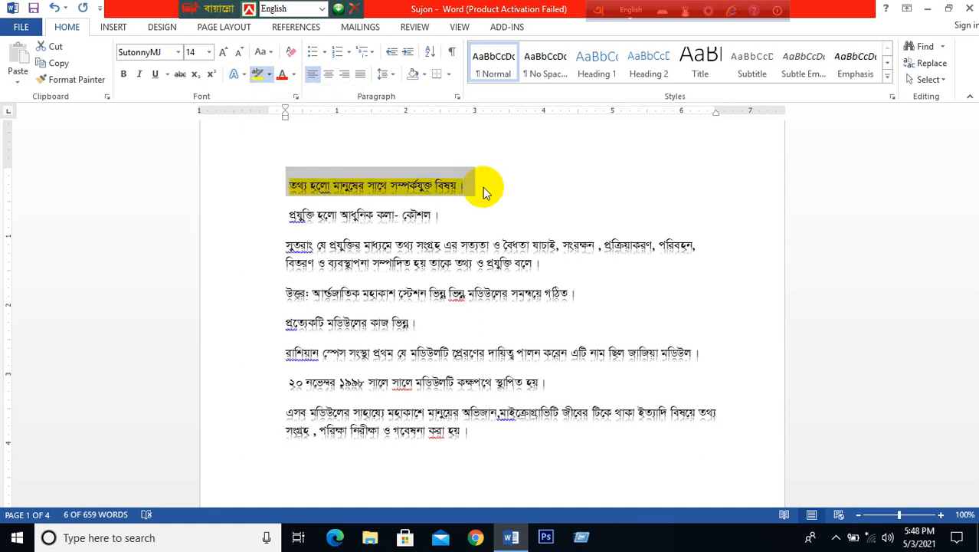
pyautogui.click(269, 75)
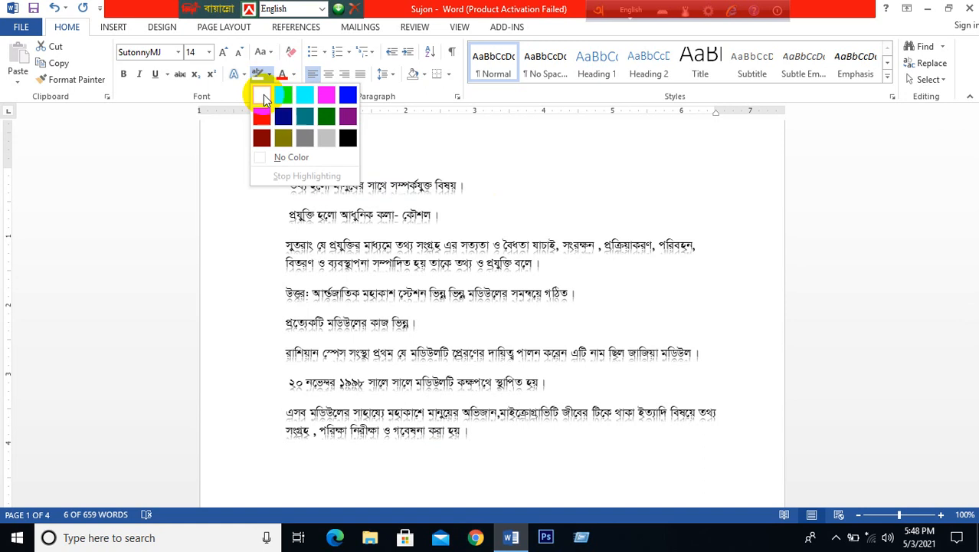
pyautogui.click(264, 99)
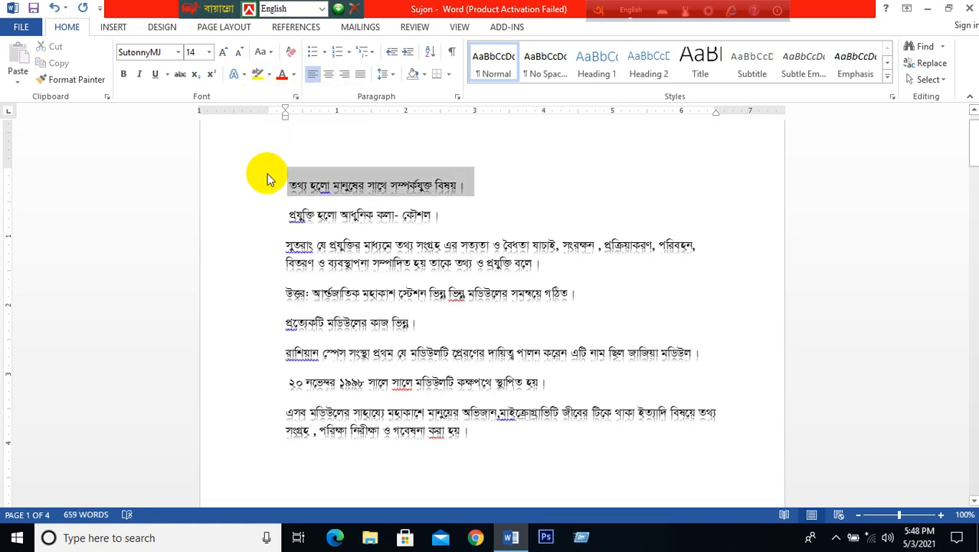
# Reapply the yellow highlight to the first line and change it to black
pyautogui.click(269, 74)
pyautogui.click(353, 158)
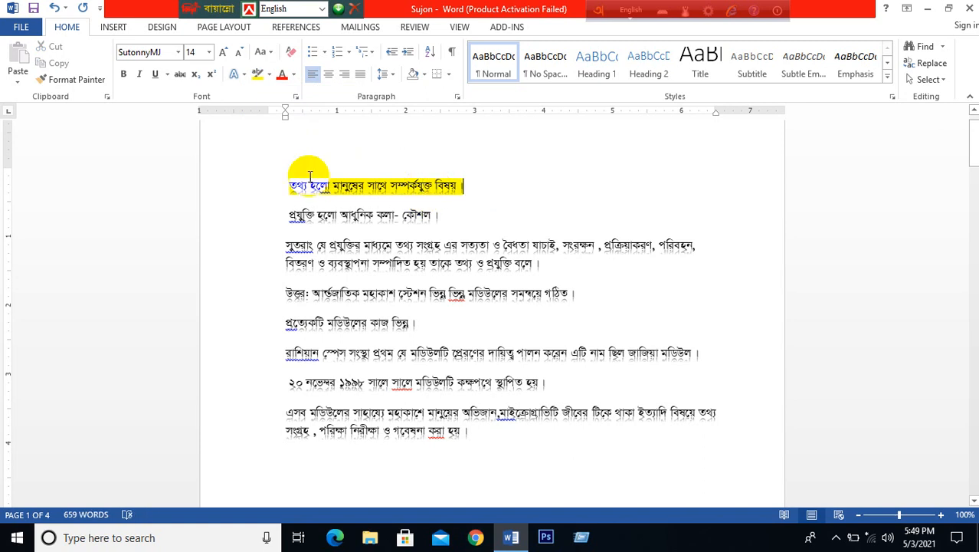
pyautogui.click(286, 188)
pyautogui.click(272, 75)
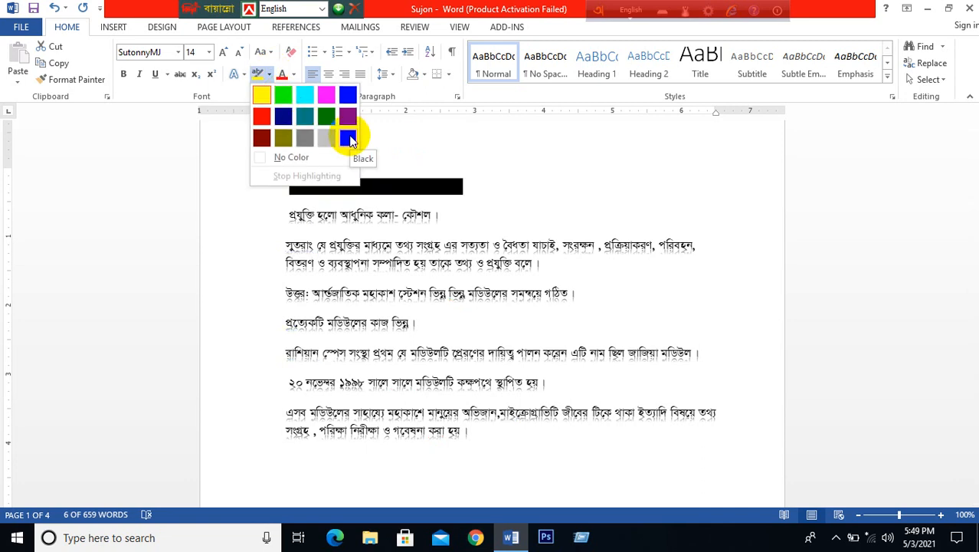
pyautogui.click(348, 137)
pyautogui.click(482, 188)
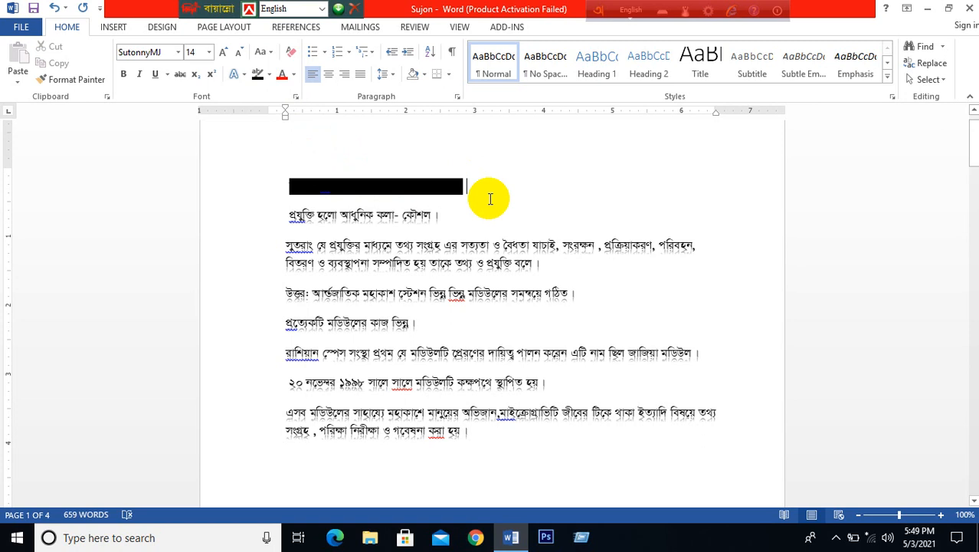
# Change the first line's black highlight to yellow
pyautogui.moveTo(480, 188); pyautogui.dragTo(278, 181)
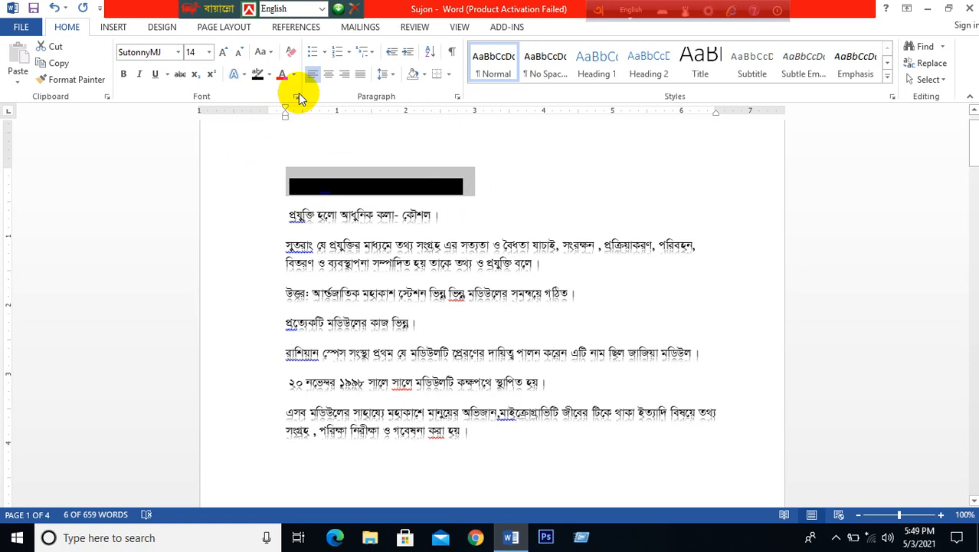
pyautogui.click(269, 74)
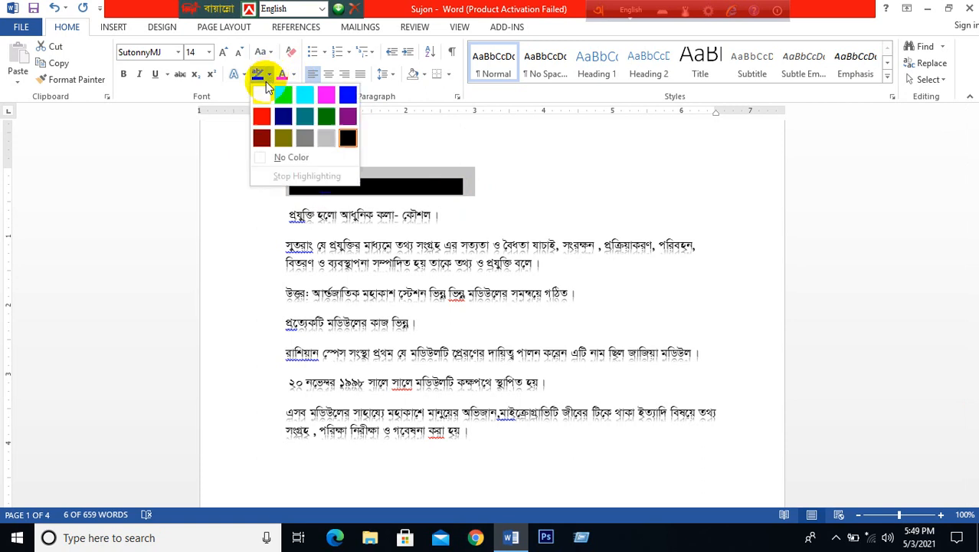
pyautogui.click(261, 94)
pyautogui.click(496, 183)
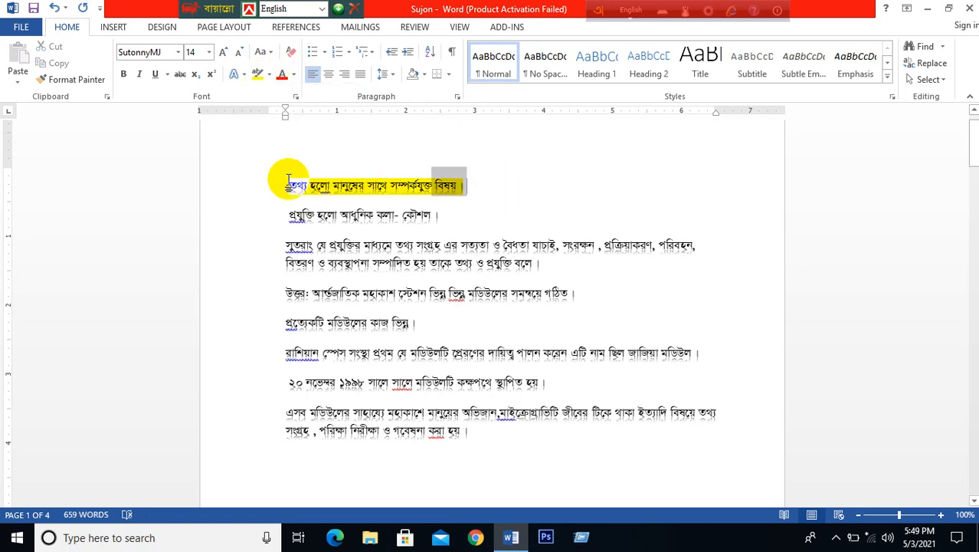
# Clear the highlight from the first line by setting it to No Color
pyautogui.moveTo(288, 184); pyautogui.dragTo(270, 184)
pyautogui.moveTo(505, 190); pyautogui.dragTo(275, 183)
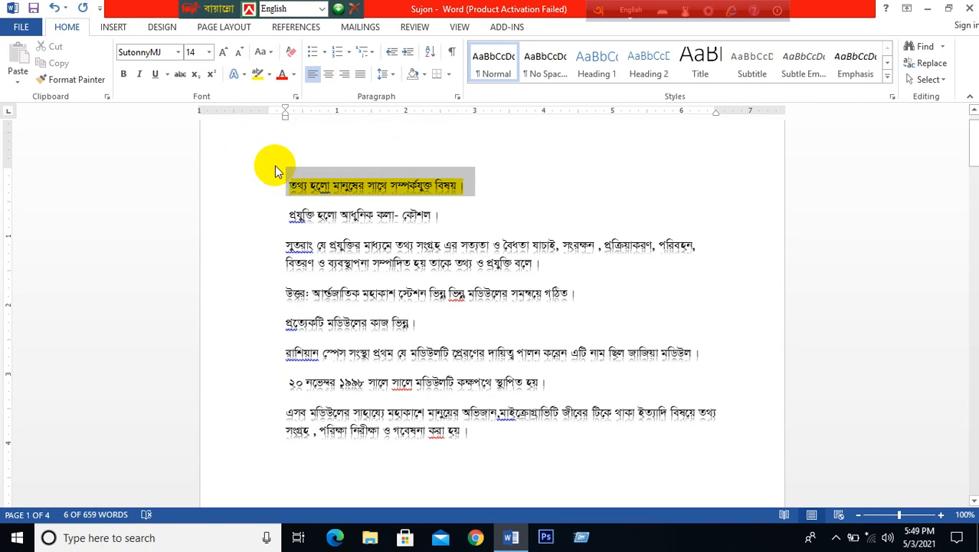
pyautogui.click(270, 76)
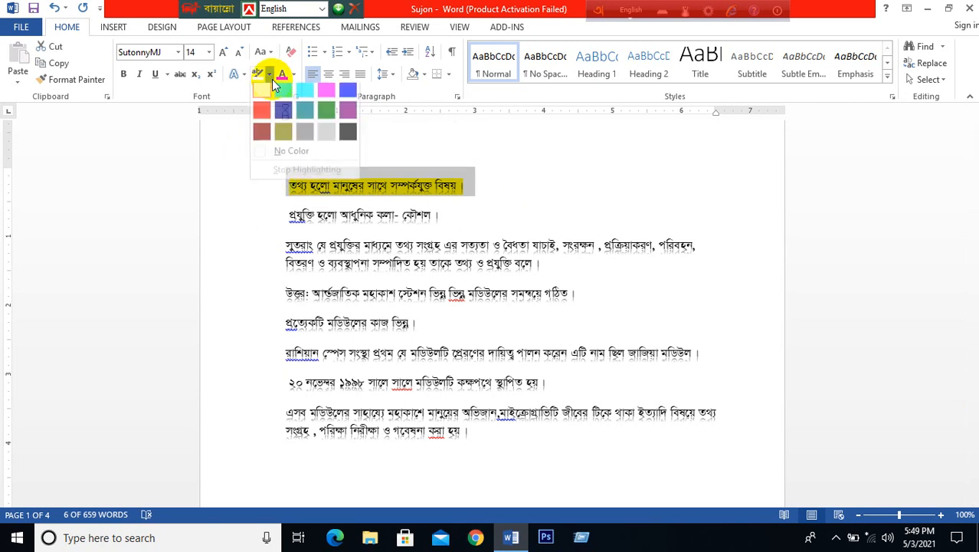
pyautogui.click(266, 156)
pyautogui.click(486, 190)
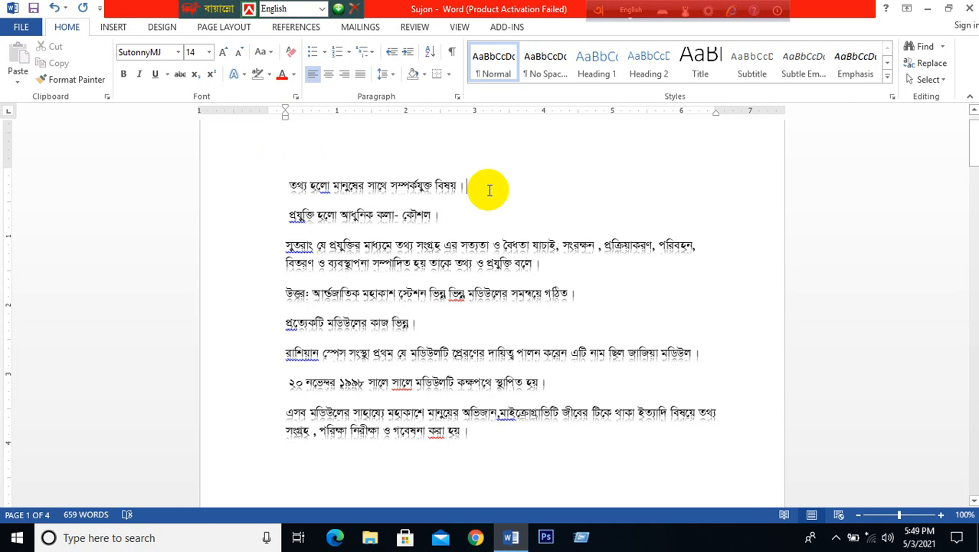
# Select all the text in the document and change its font colour to the darker blue theme shade
pyautogui.tripleClick(411, 410)
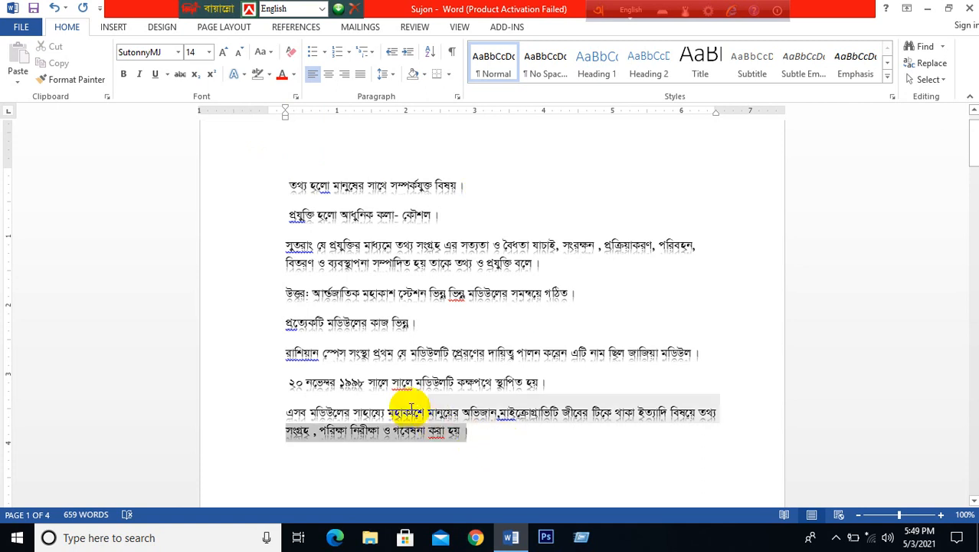
pyautogui.moveTo(411, 410); pyautogui.dragTo(535, 201)
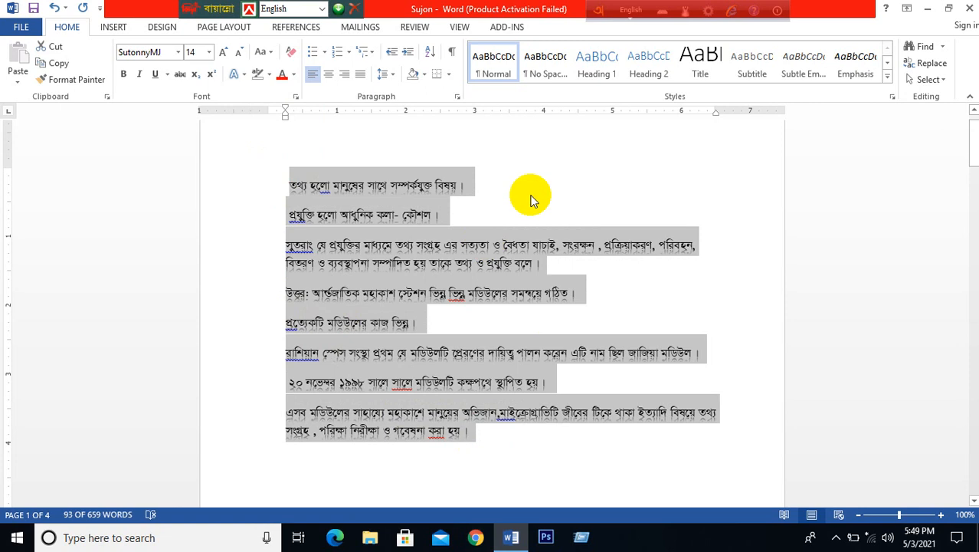
pyautogui.click(534, 201)
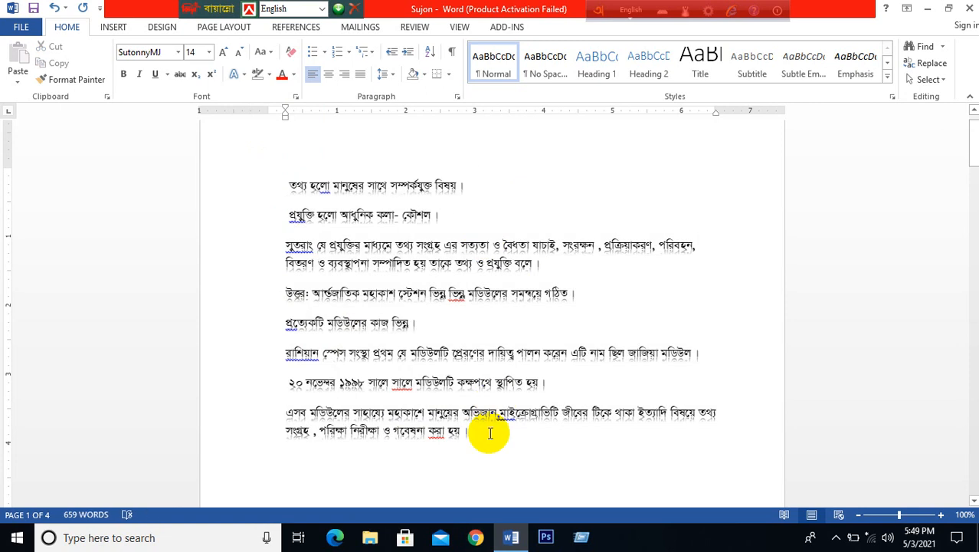
pyautogui.hotkey('ctrl', 'a')
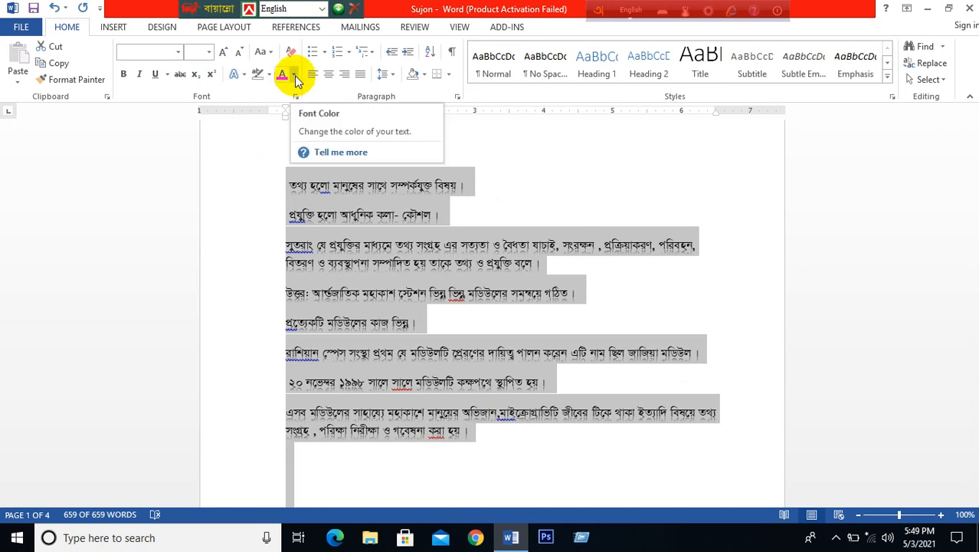
pyautogui.click(295, 75)
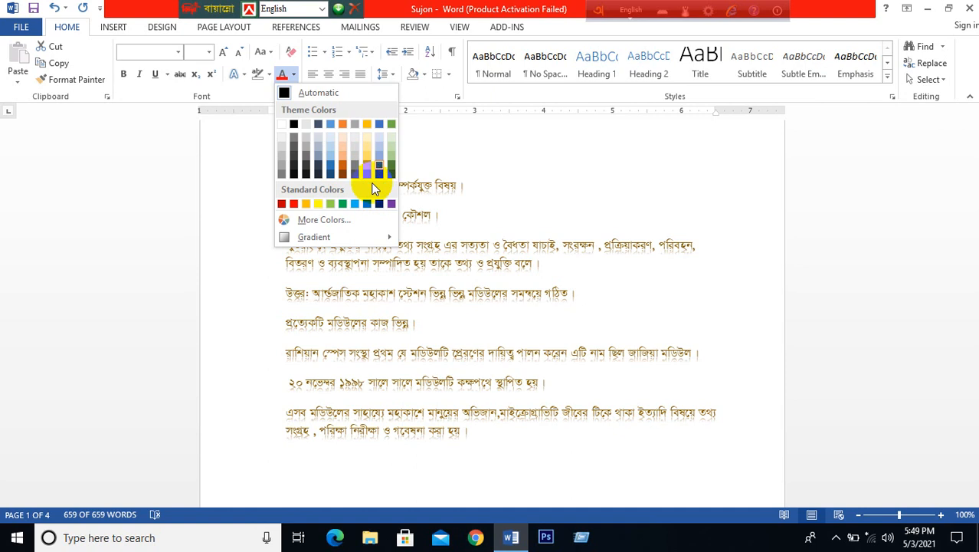
pyautogui.click(380, 170)
# Select the eight paragraphs on the first page and give them a mint green font colour from the extended colour palette
pyautogui.click(467, 429)
pyautogui.moveTo(467, 429); pyautogui.dragTo(284, 158)
pyautogui.click(296, 74)
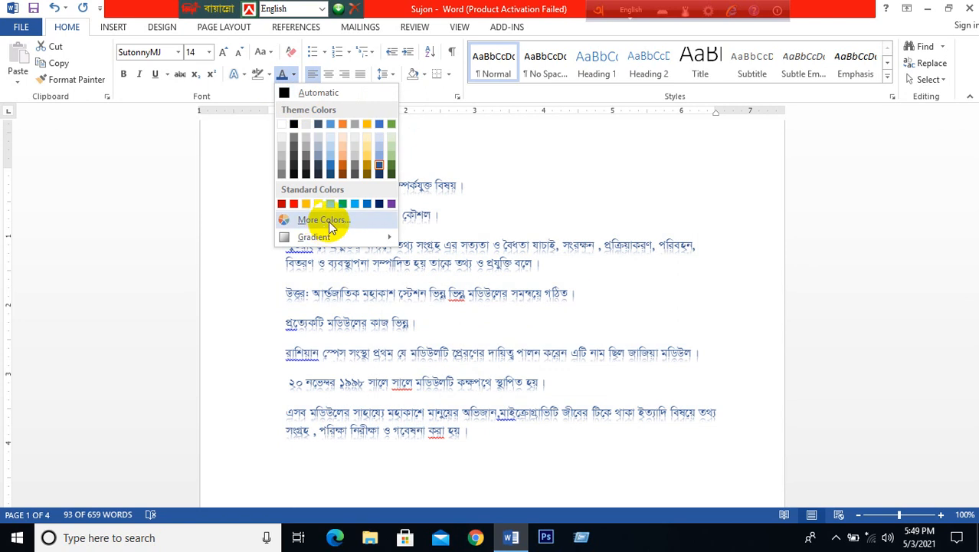
pyautogui.click(328, 222)
pyautogui.click(442, 227)
pyautogui.moveTo(442, 227); pyautogui.dragTo(407, 244)
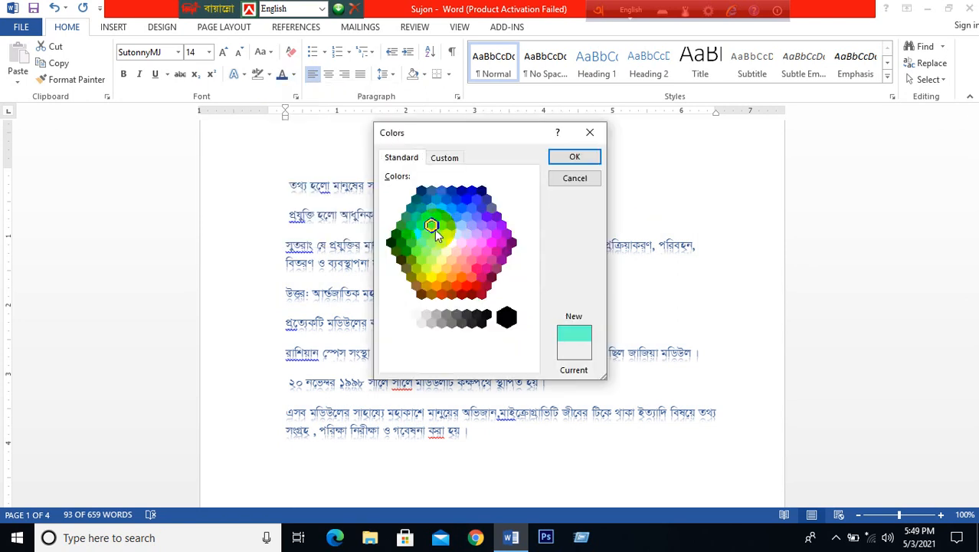
pyautogui.click(571, 157)
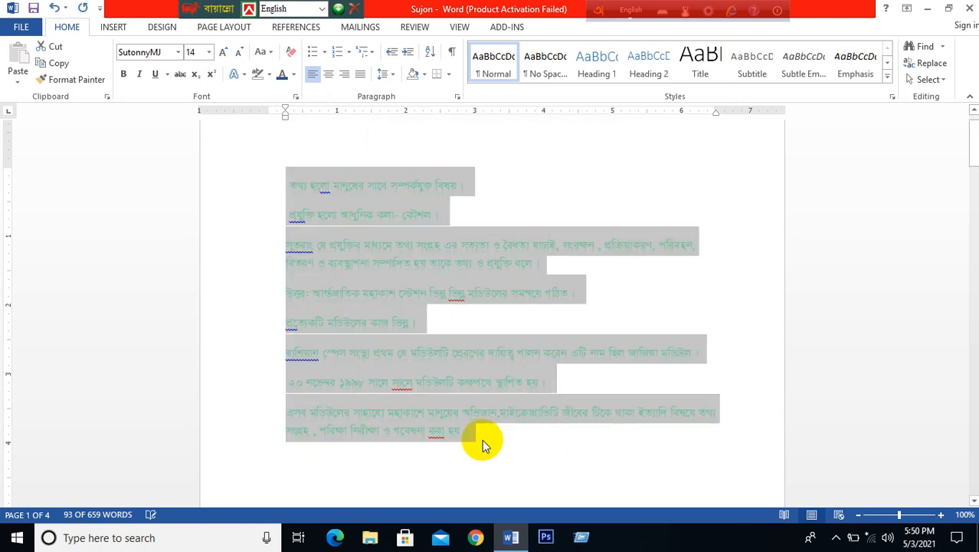
# Recolour the eight selected paragraphs light blue from the theme colours and apply a left-to-right dark gradient variation
pyautogui.click(297, 78)
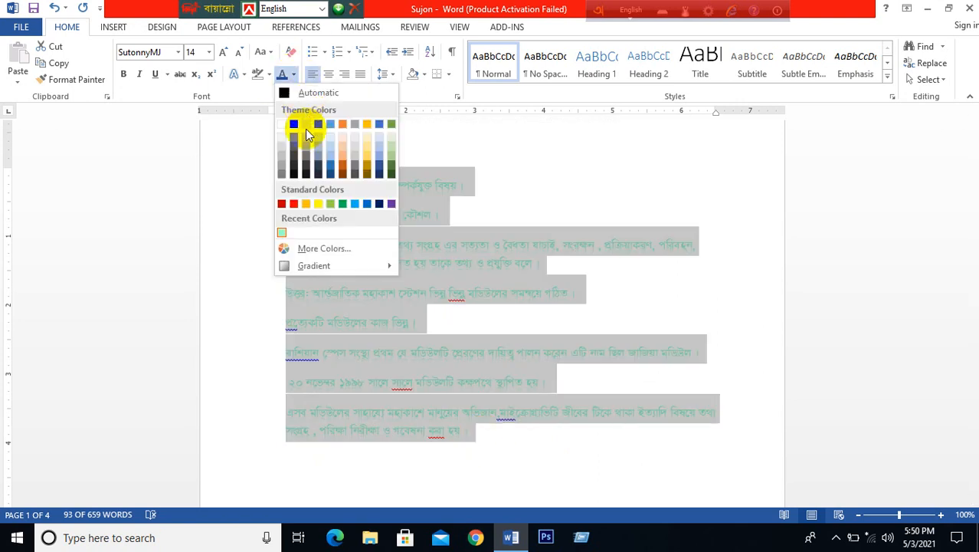
pyautogui.click(329, 131)
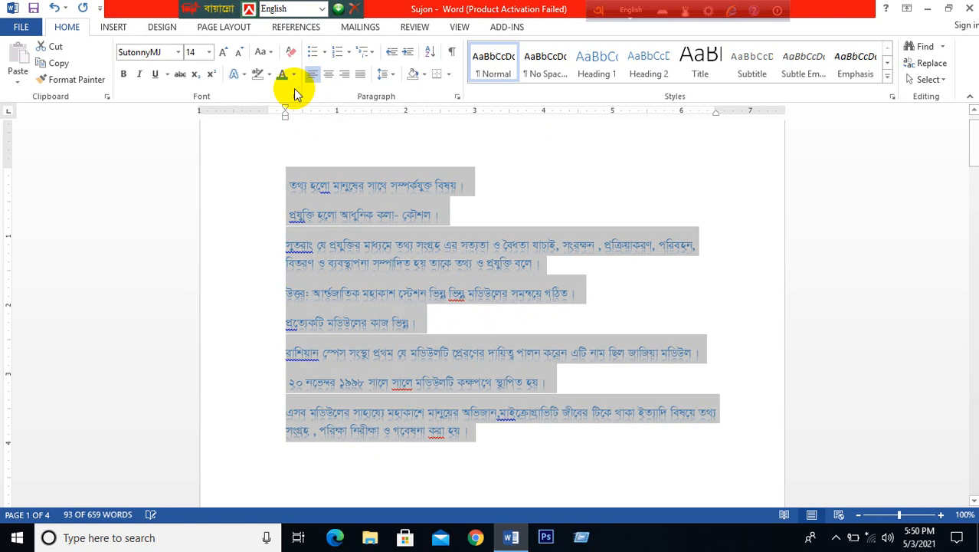
pyautogui.click(294, 74)
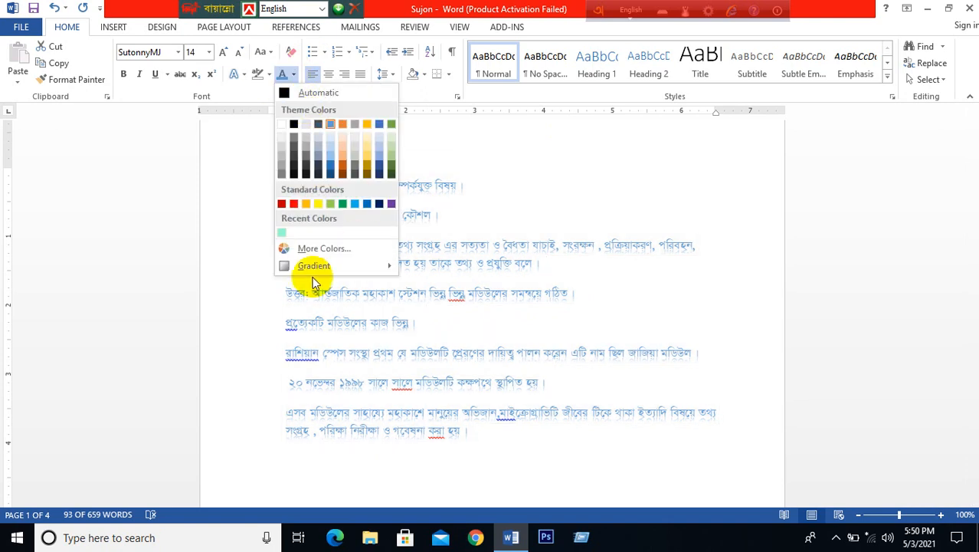
pyautogui.click(321, 266)
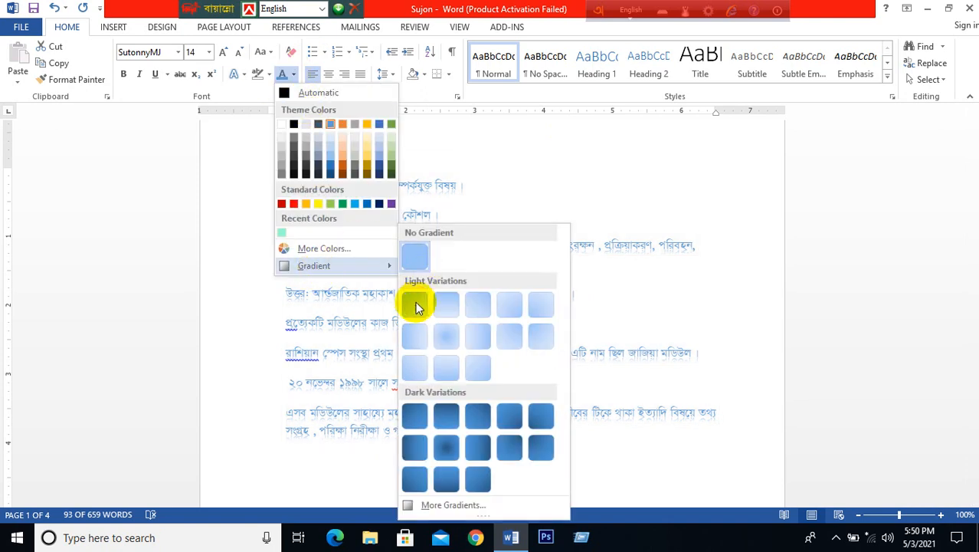
pyautogui.click(416, 445)
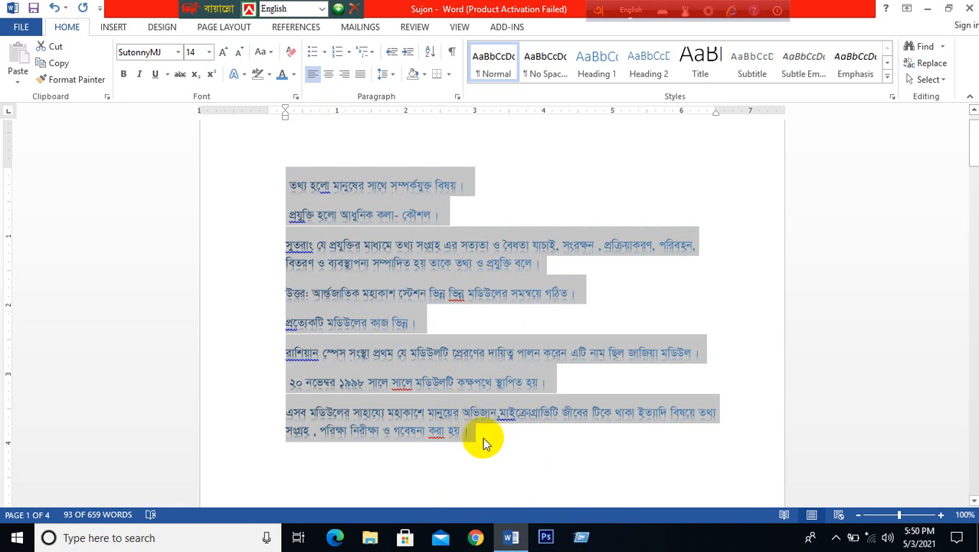
pyautogui.click(482, 437)
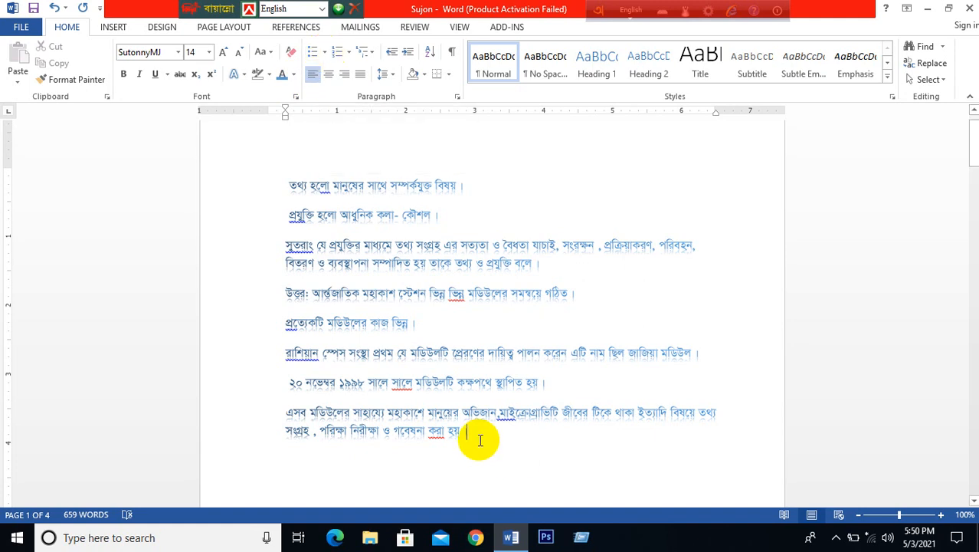
pyautogui.moveTo(469, 430); pyautogui.dragTo(277, 186)
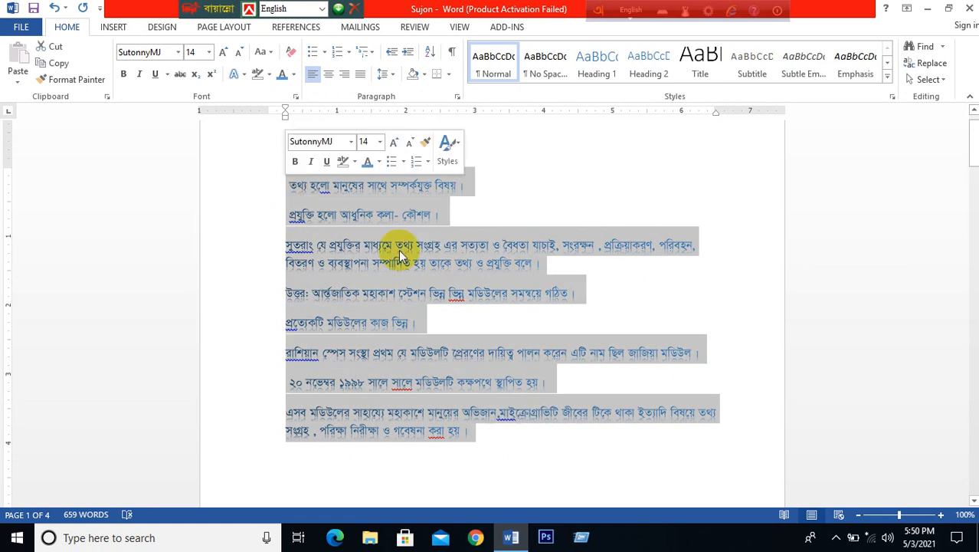
pyautogui.click(481, 325)
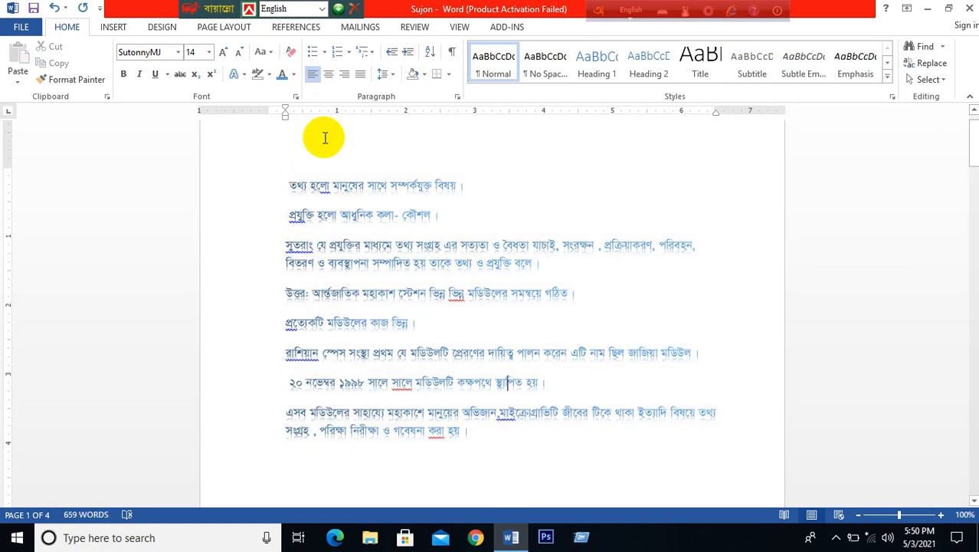
pyautogui.click(325, 52)
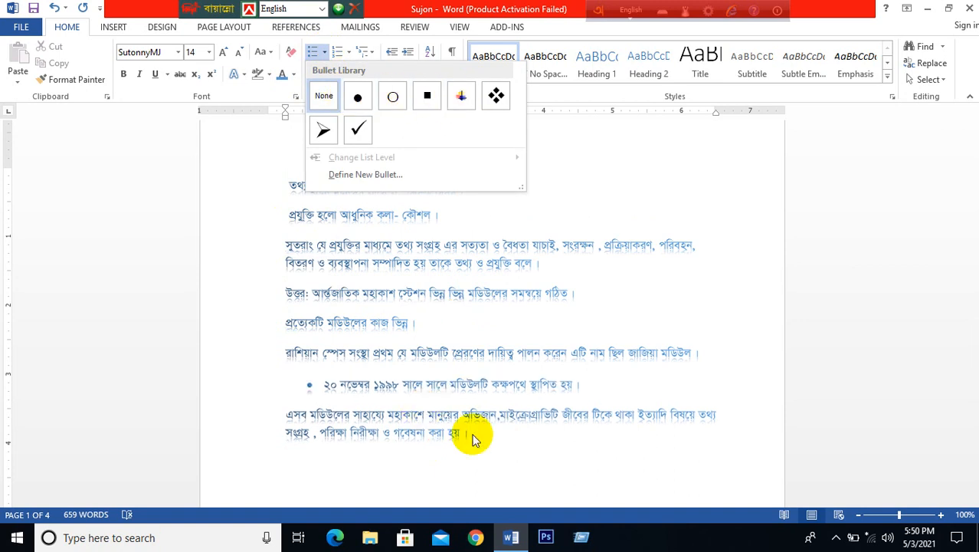
pyautogui.click(473, 439)
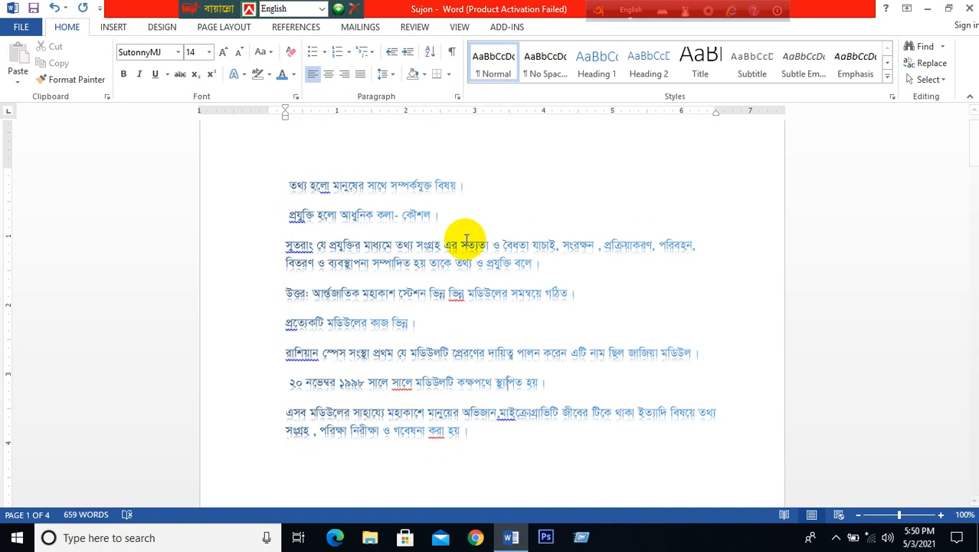
pyautogui.click(508, 381)
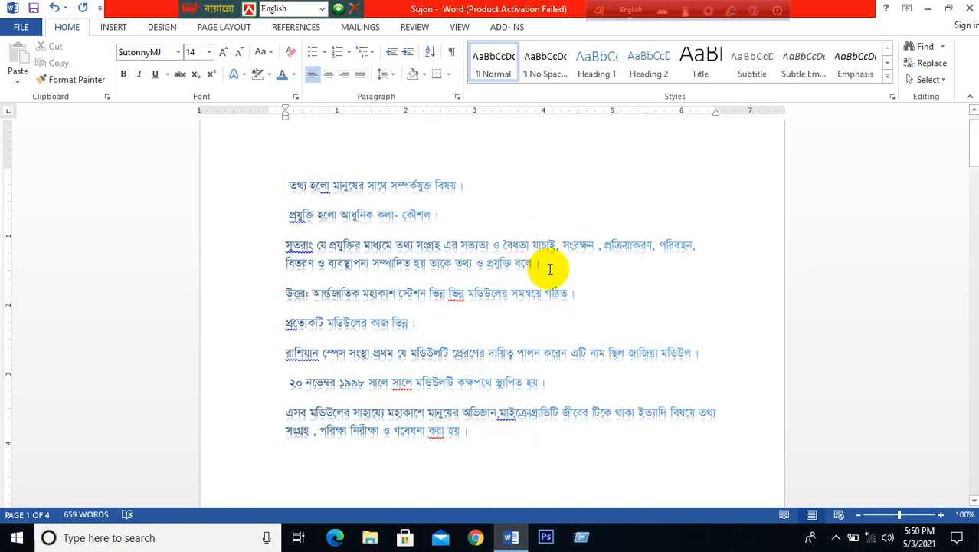
# Select the first three paragraphs and turn them into a bulleted list with checkmark bullets
pyautogui.moveTo(545, 266); pyautogui.dragTo(280, 180)
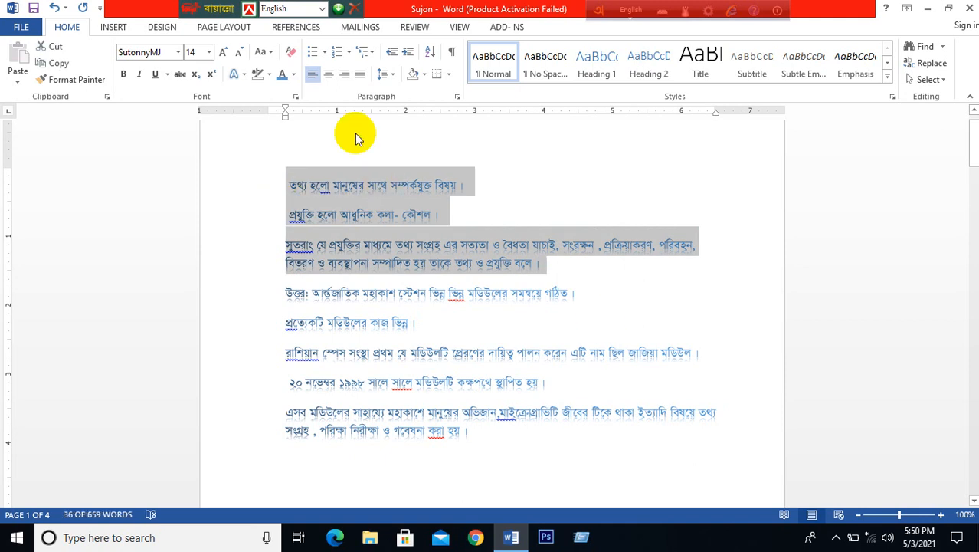
pyautogui.click(325, 53)
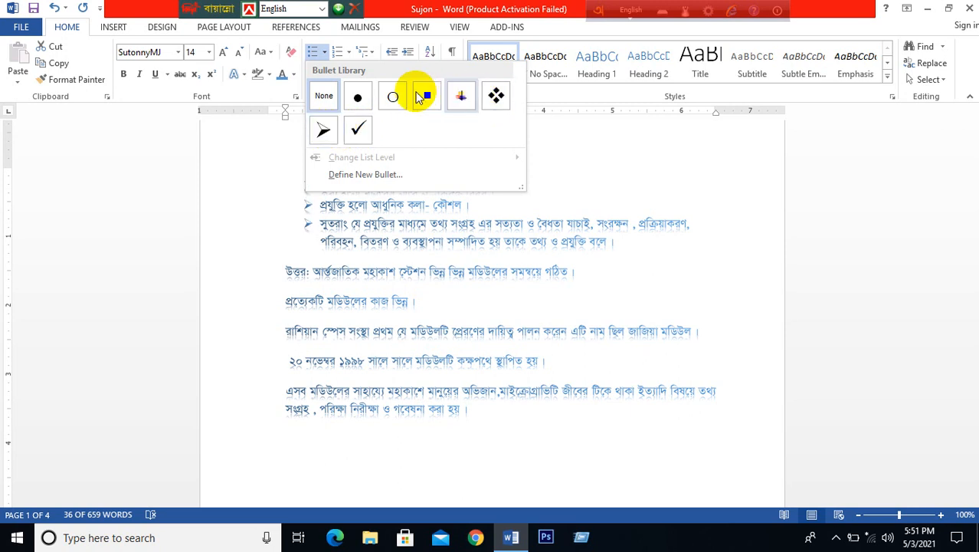
pyautogui.click(380, 138)
pyautogui.click(613, 246)
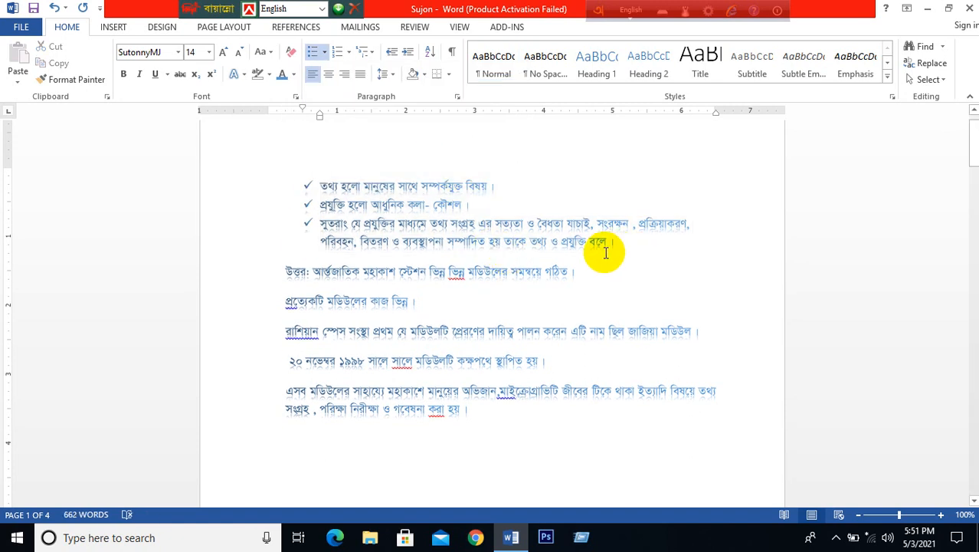
# Change the bullets of the first three paragraphs from checkmarks to arrowheads
pyautogui.moveTo(606, 251); pyautogui.dragTo(316, 184)
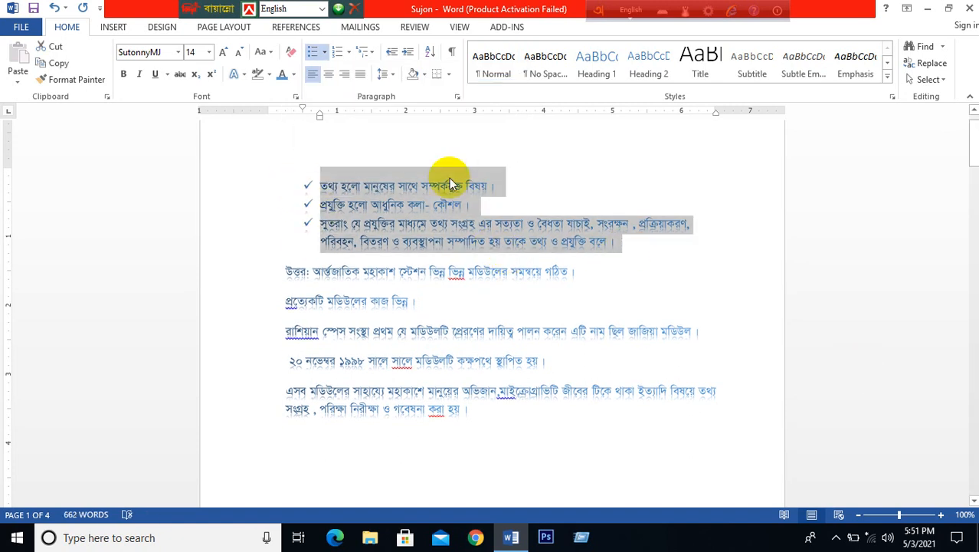
pyautogui.click(324, 51)
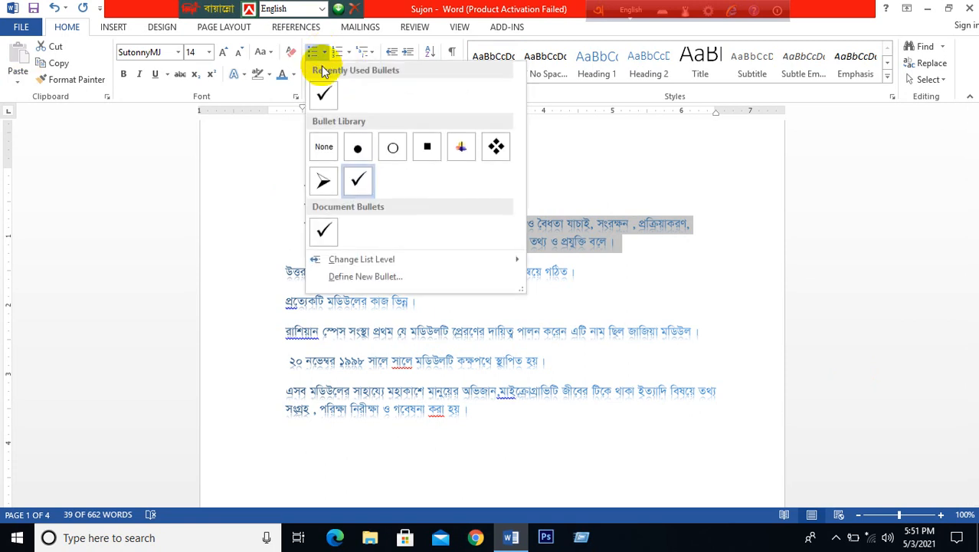
pyautogui.click(323, 182)
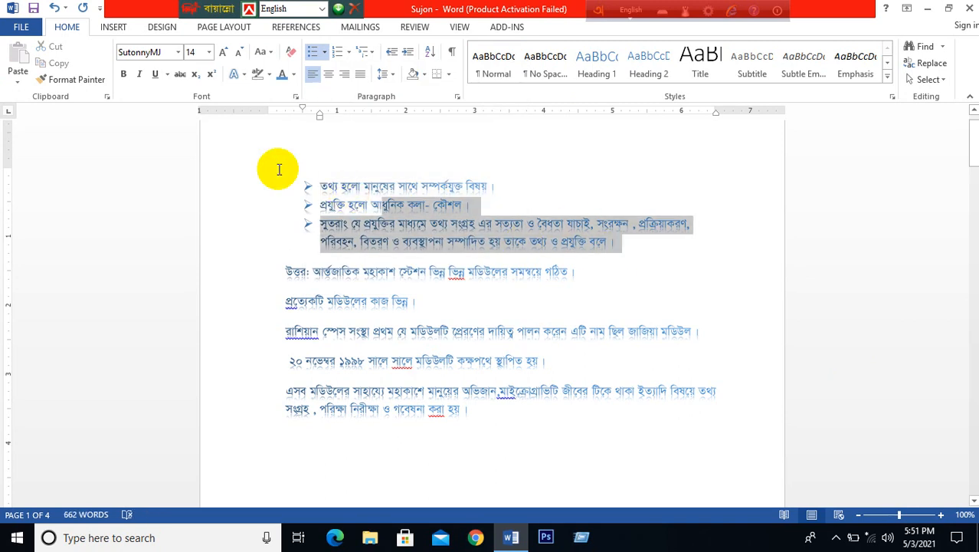
# Remove the arrowhead bullets from the first three paragraphs by setting the bullet style to None
pyautogui.moveTo(279, 169); pyautogui.dragTo(278, 169)
pyautogui.click(325, 54)
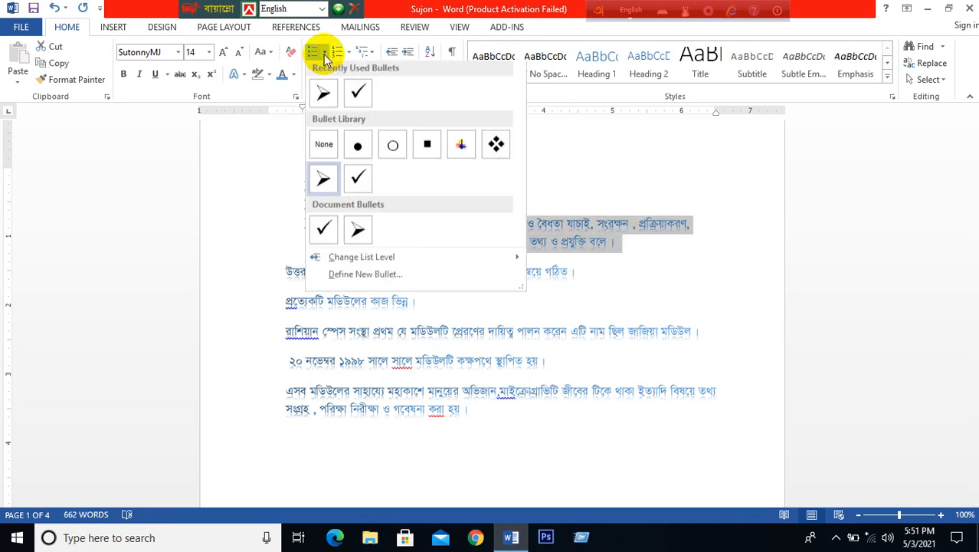
pyautogui.click(323, 148)
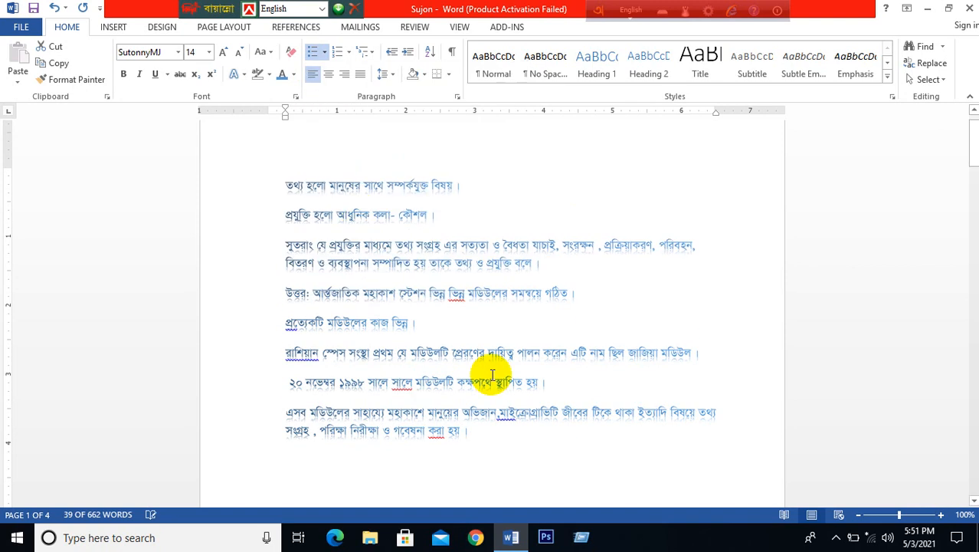
# Select all eight paragraphs, preview different bullet styles on them, and apply solid round bullets
pyautogui.click(489, 437)
pyautogui.moveTo(489, 438); pyautogui.dragTo(337, 382)
pyautogui.moveTo(299, 236); pyautogui.dragTo(284, 175)
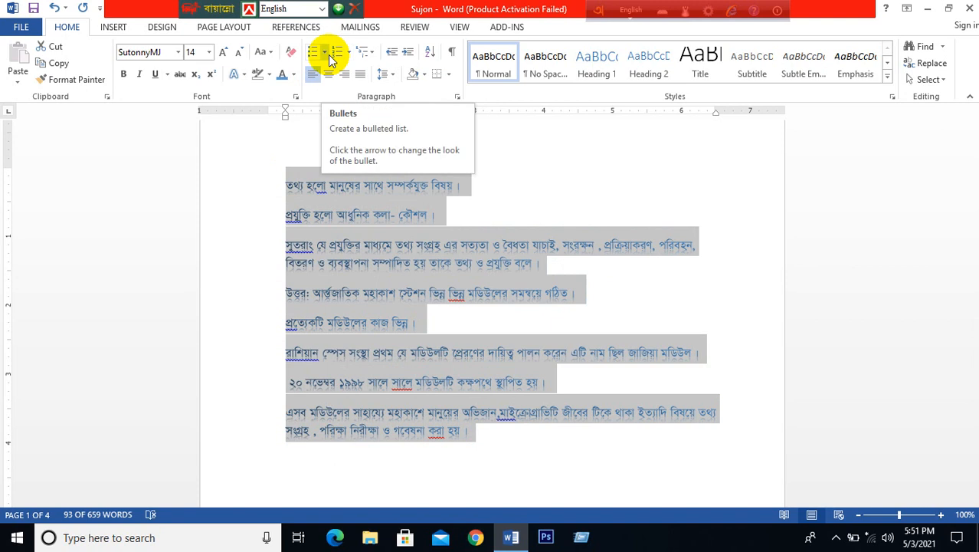
pyautogui.click(326, 54)
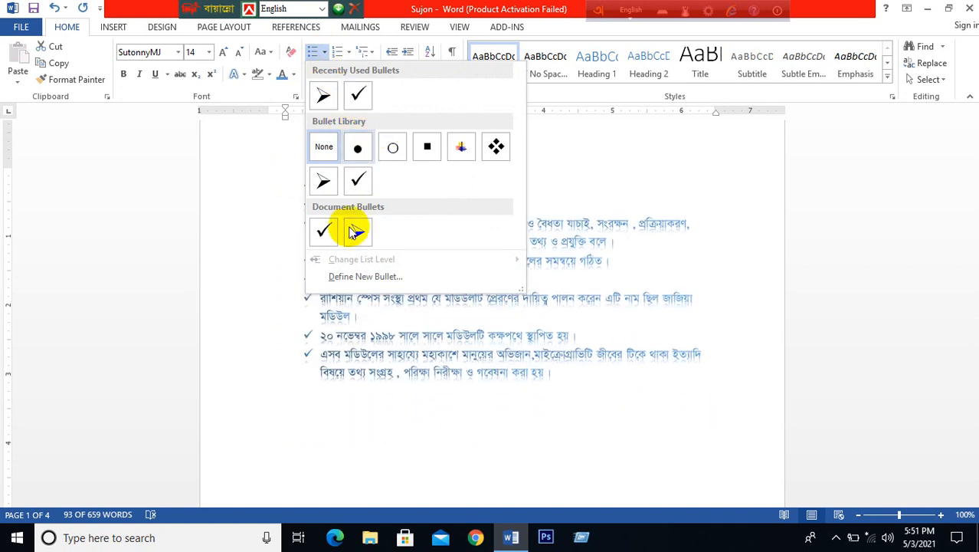
pyautogui.click(358, 148)
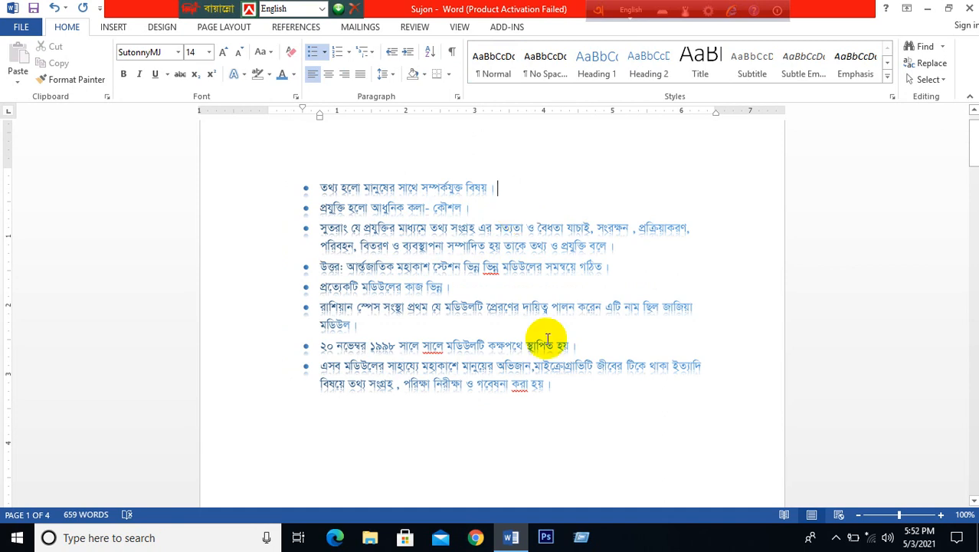
# Remove the round bullets from all eight paragraphs by setting the bullet style to None
pyautogui.moveTo(559, 387); pyautogui.dragTo(303, 168)
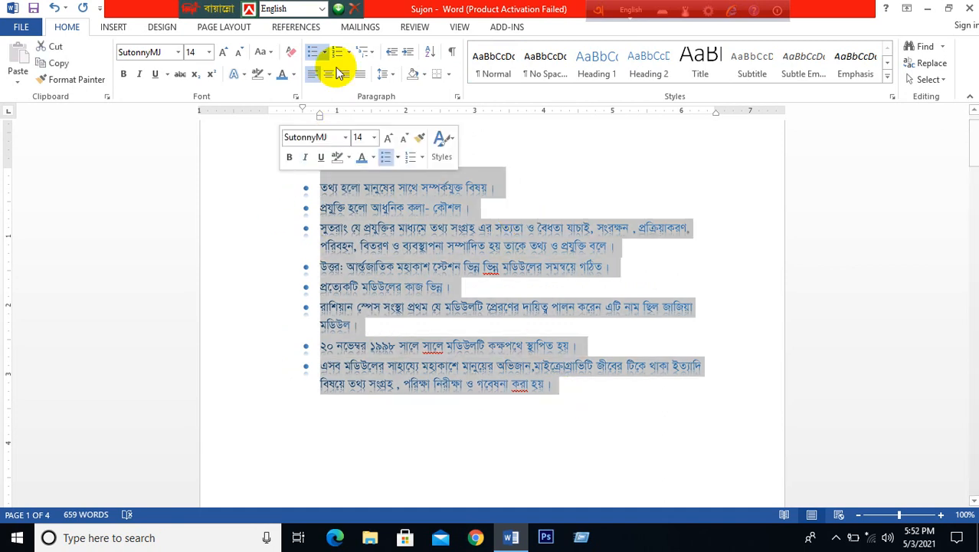
pyautogui.click(324, 51)
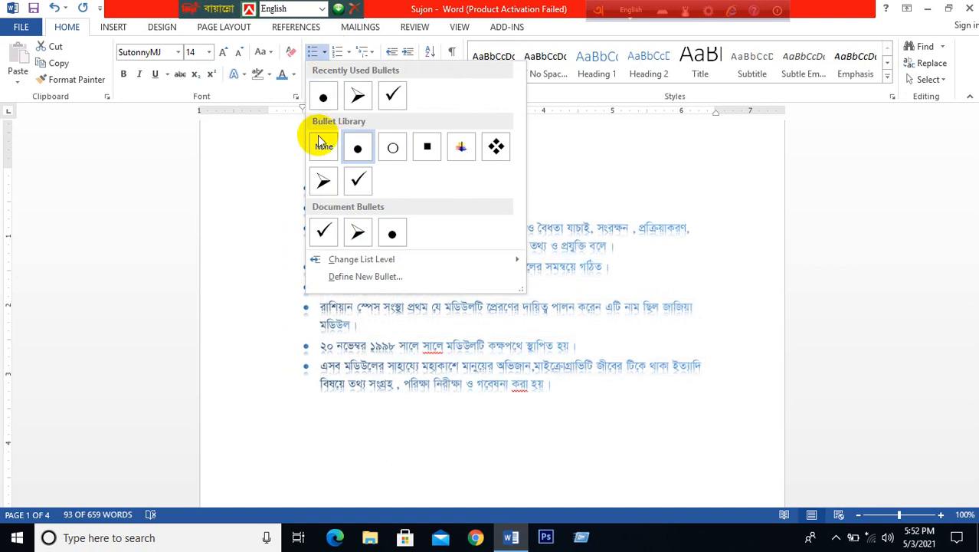
pyautogui.click(322, 147)
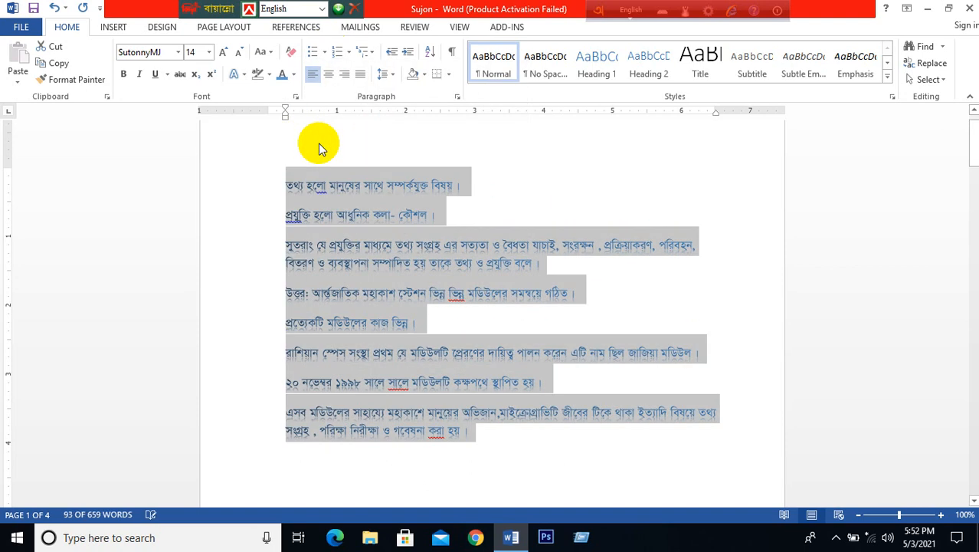
pyautogui.click(492, 320)
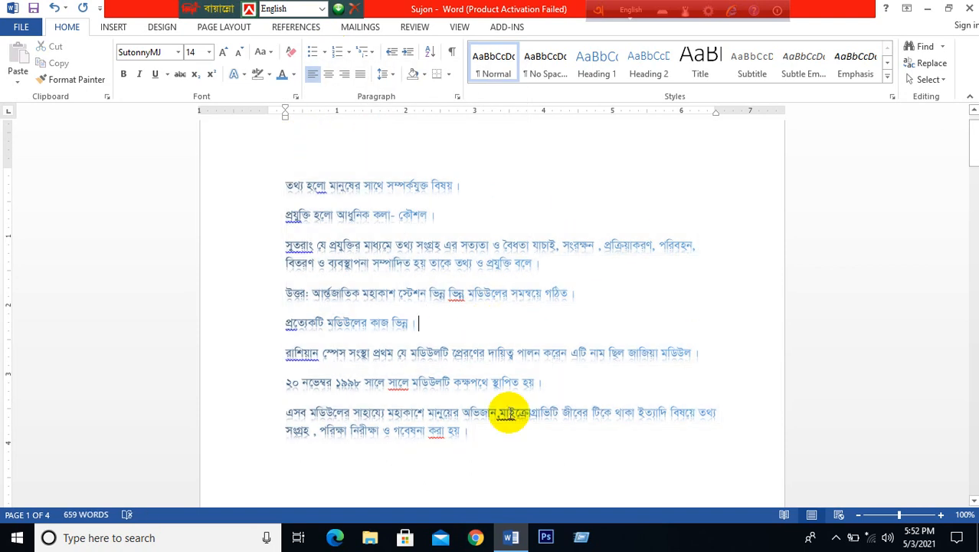
# Select all eight paragraphs and apply the 1. 2. 3. numbering format to them
pyautogui.moveTo(476, 426); pyautogui.dragTo(293, 170)
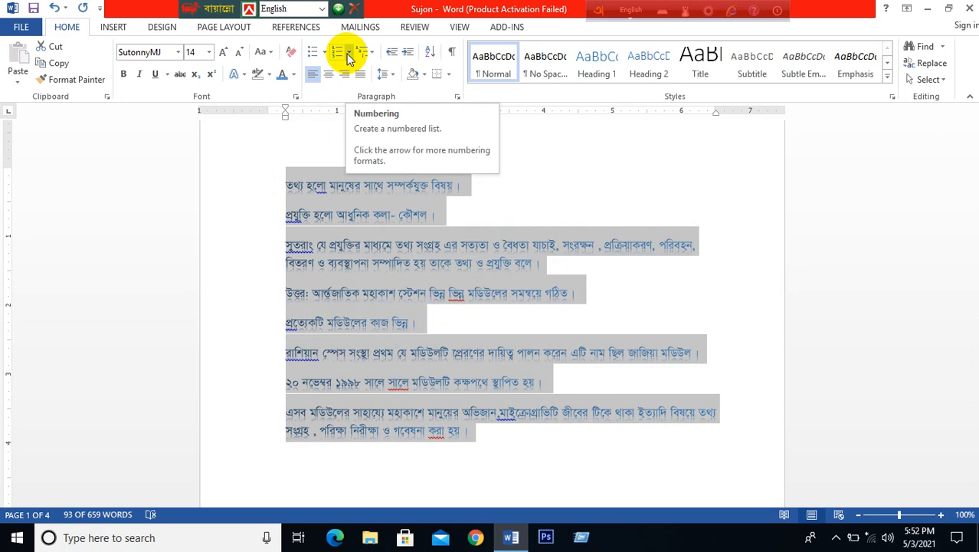
pyautogui.click(349, 55)
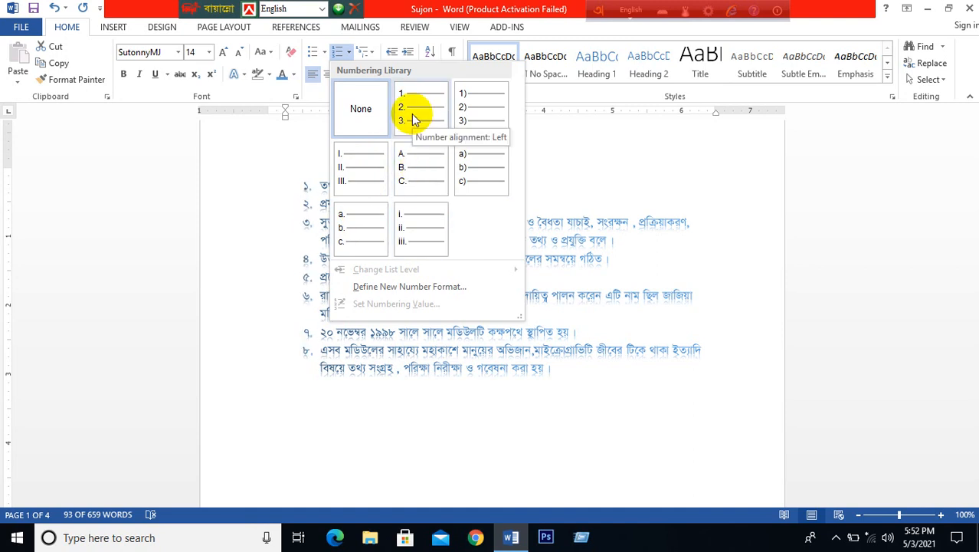
pyautogui.click(411, 113)
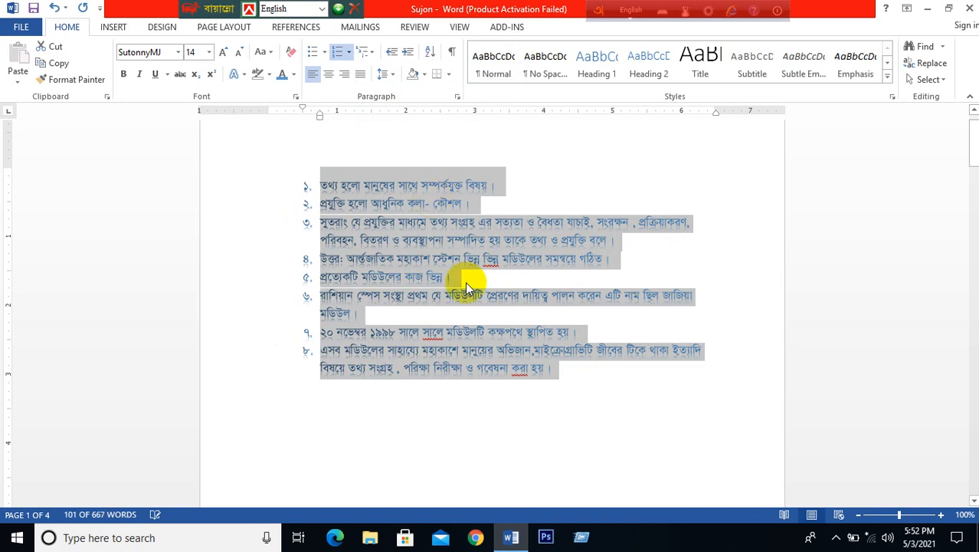
# Remove the numbering from all eight paragraphs by setting the numbering format to None
pyautogui.click(465, 281)
pyautogui.moveTo(586, 405); pyautogui.dragTo(313, 160)
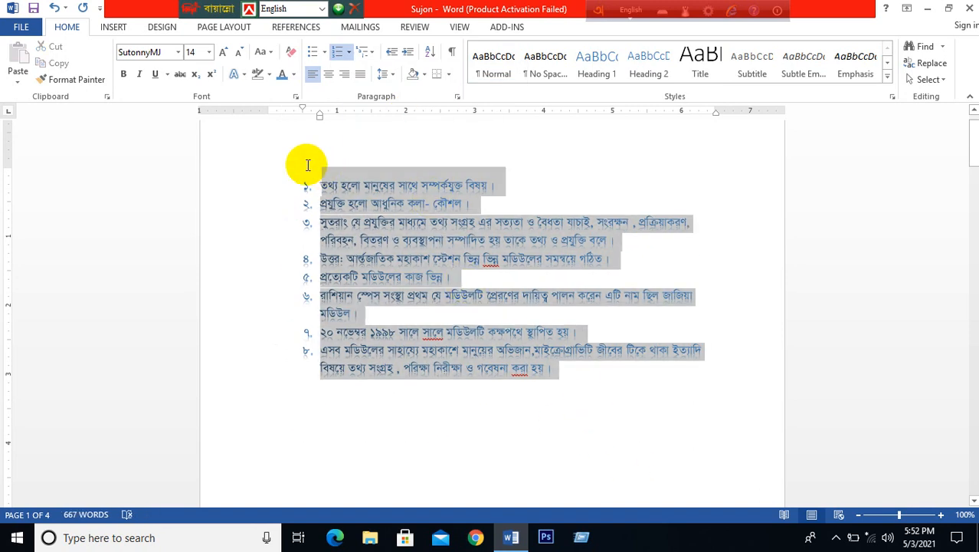
pyautogui.click(349, 53)
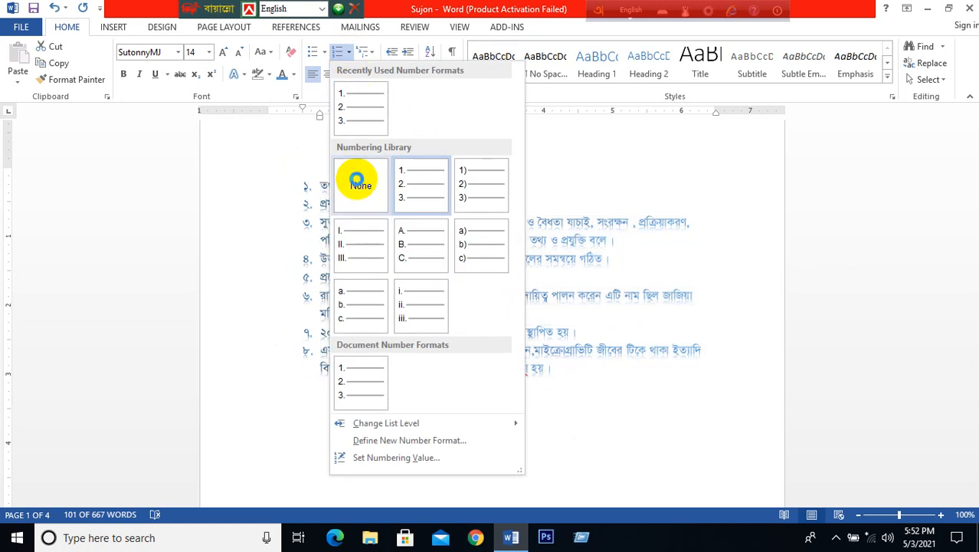
pyautogui.click(356, 179)
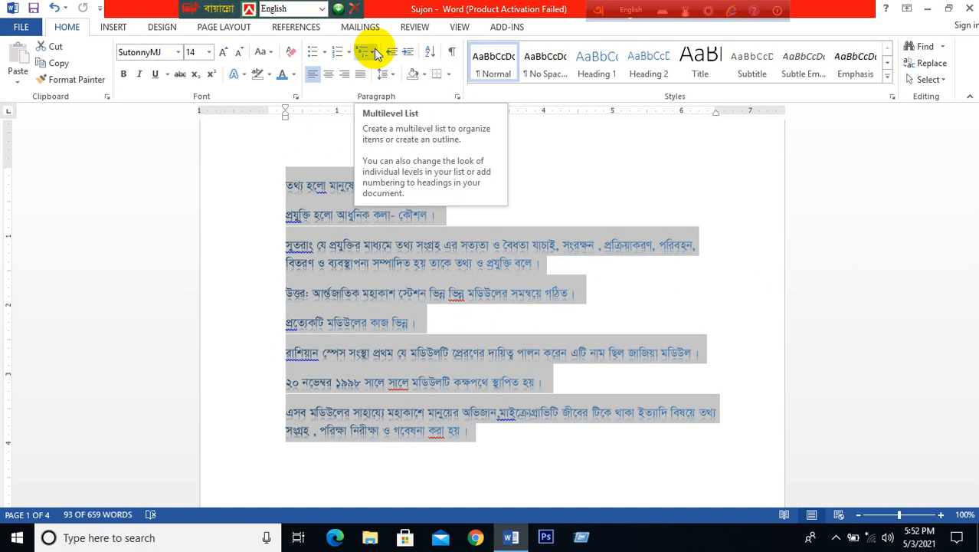
# Apply the 1) a) i) multilevel list to all eight paragraphs and remove it again with the None list style
pyautogui.click(375, 54)
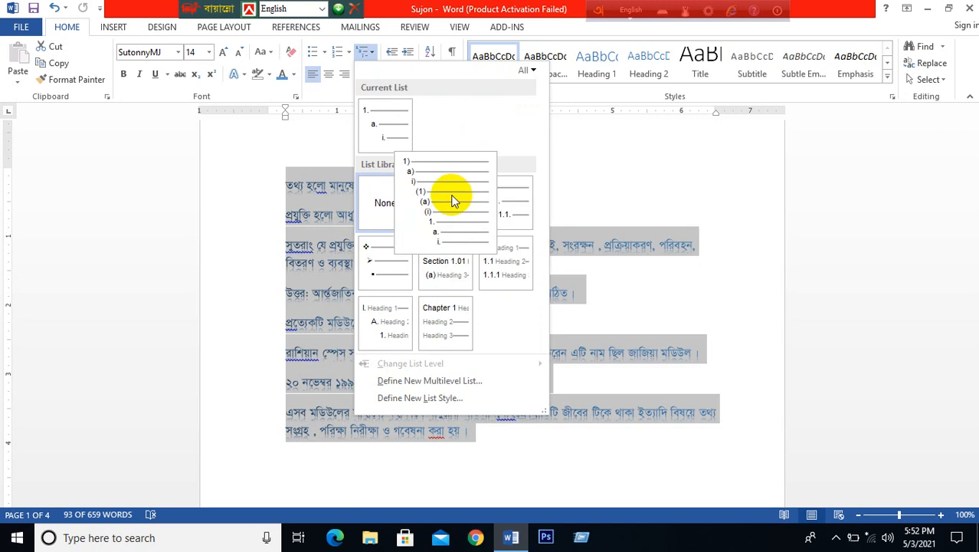
pyautogui.click(451, 207)
pyautogui.moveTo(546, 393); pyautogui.dragTo(258, 173)
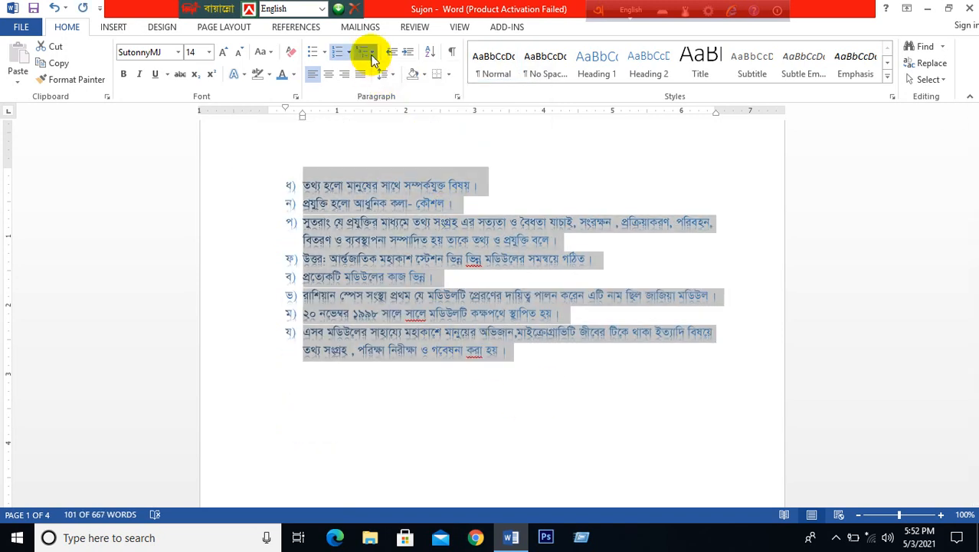
pyautogui.click(369, 52)
pyautogui.click(395, 209)
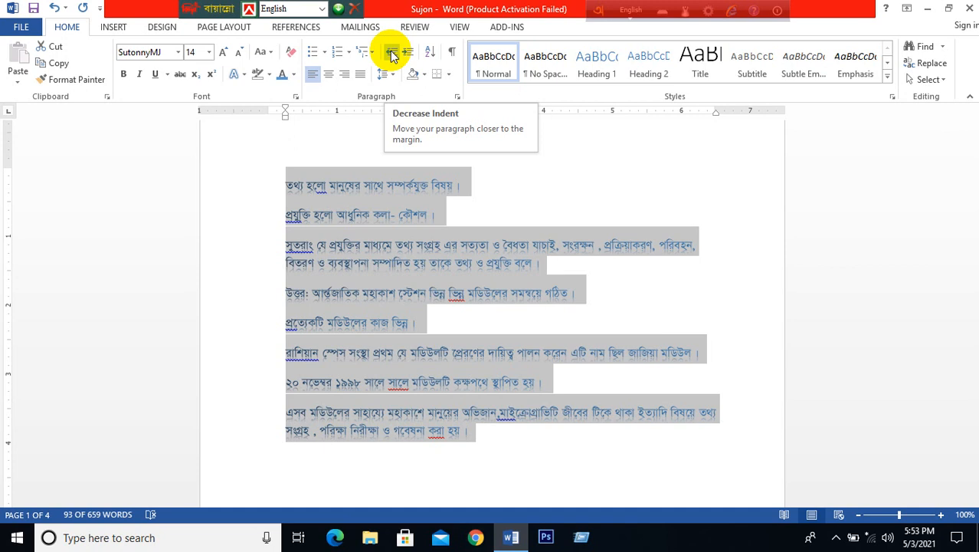
# Decrease the indent of the eight paragraphs to the margin and increase it again by several levels
pyautogui.click(392, 52)
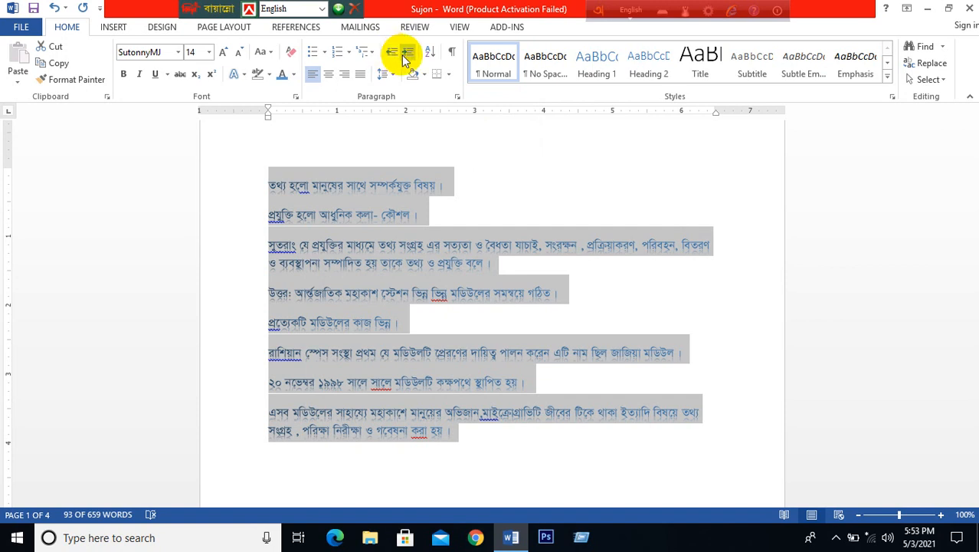
pyautogui.click(408, 55)
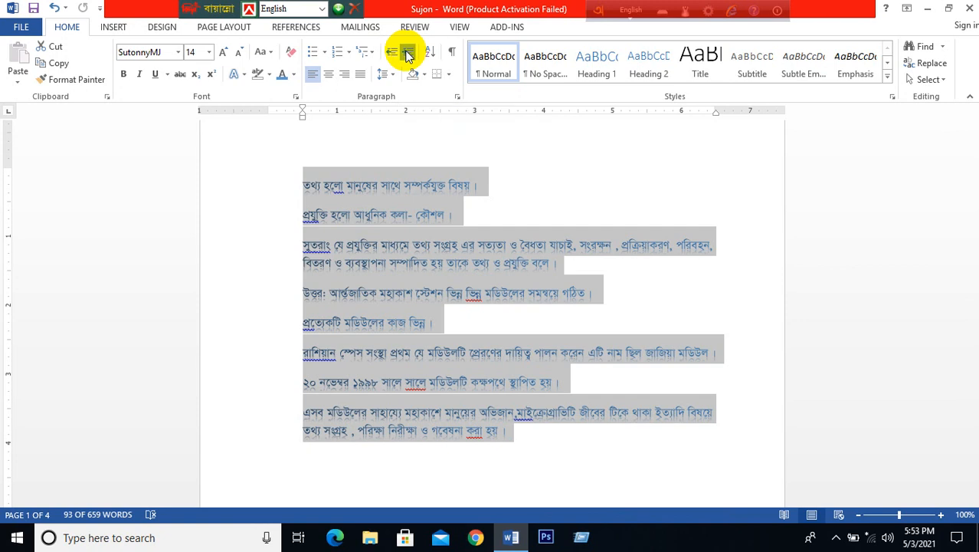
pyautogui.click(407, 54)
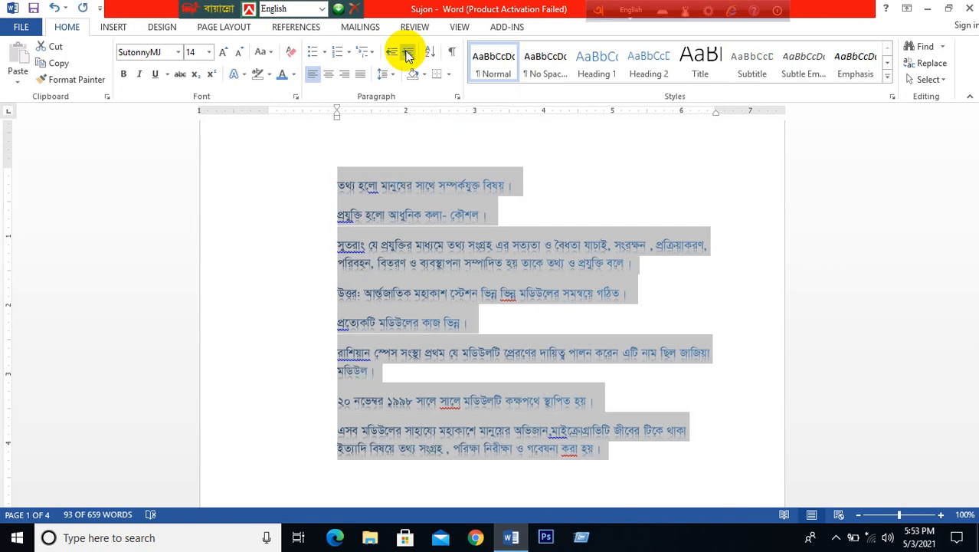
pyautogui.click(407, 53)
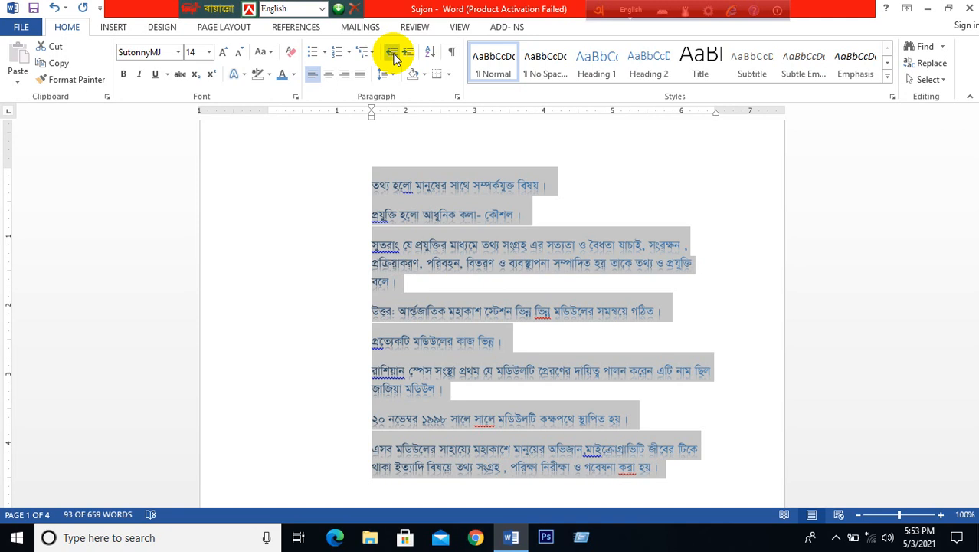
# Decrease the indent of the eight paragraphs by three levels, back to the page margin
pyautogui.click(393, 54)
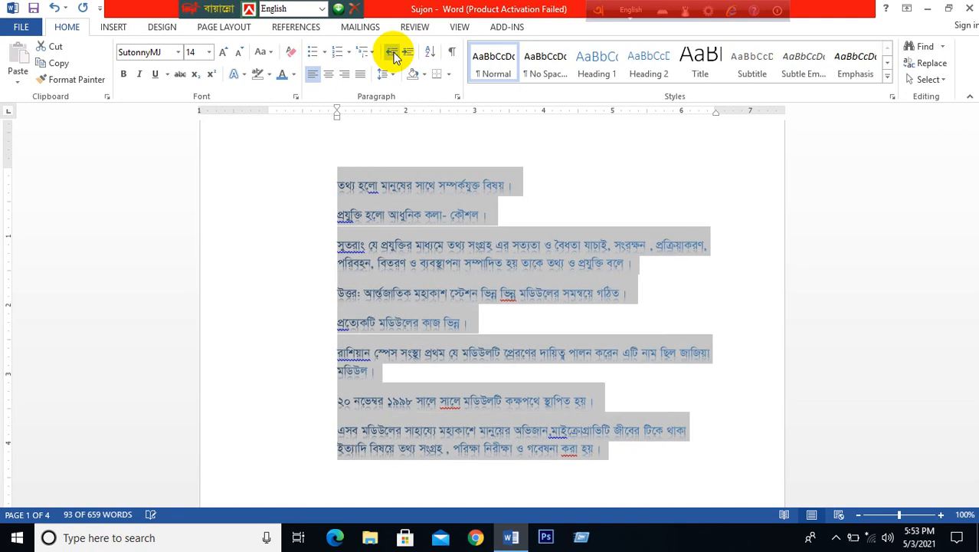
pyautogui.click(392, 53)
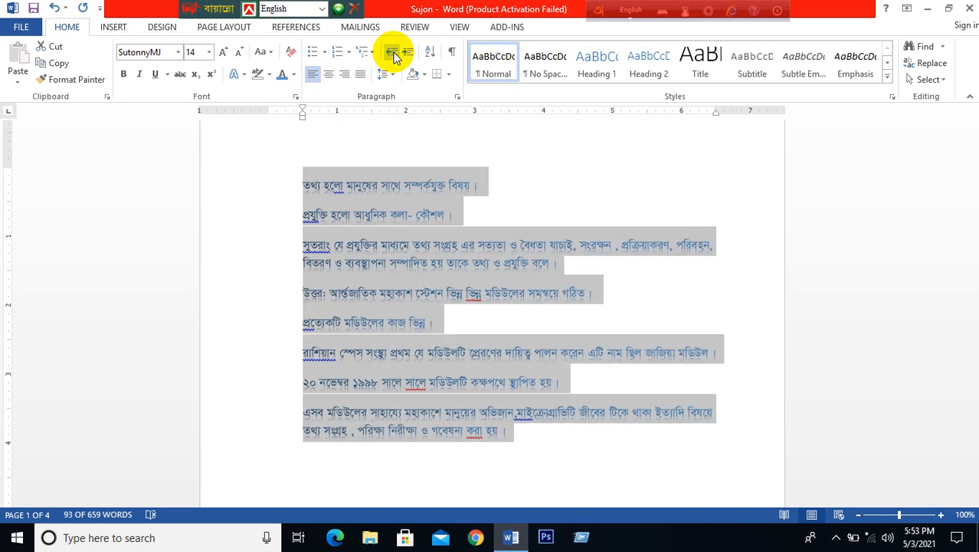
pyautogui.click(393, 54)
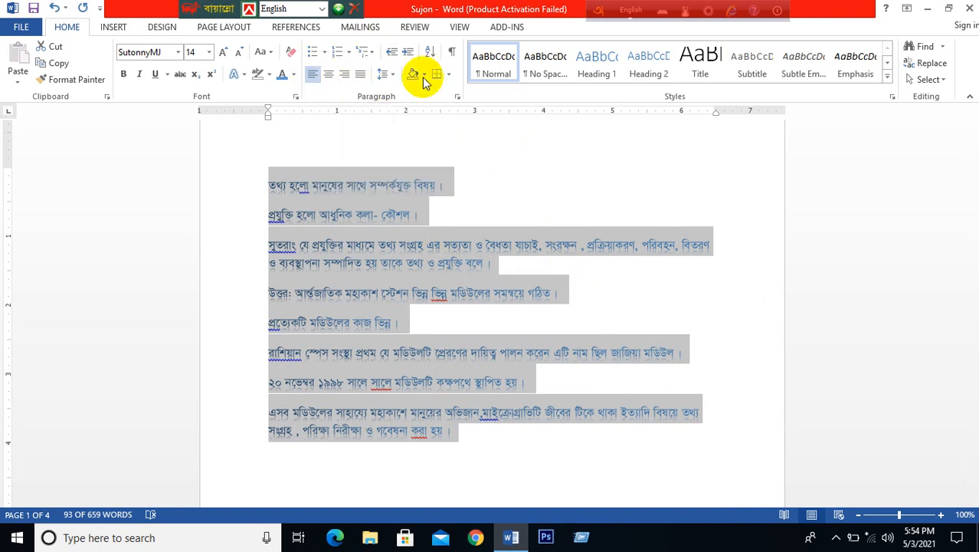
# Try left, centre and right alignment on the eight paragraphs and finish with justified alignment
pyautogui.click(313, 74)
pyautogui.click(313, 76)
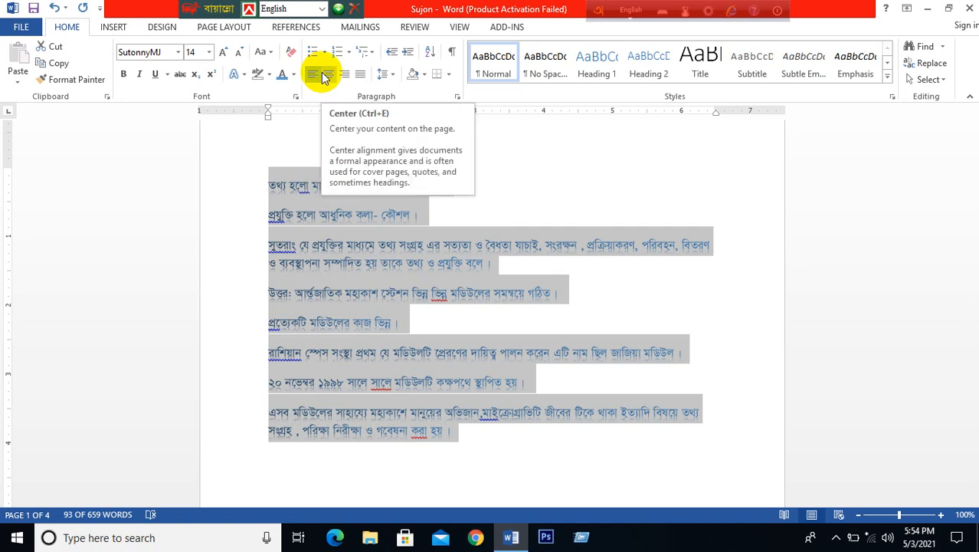
pyautogui.click(326, 74)
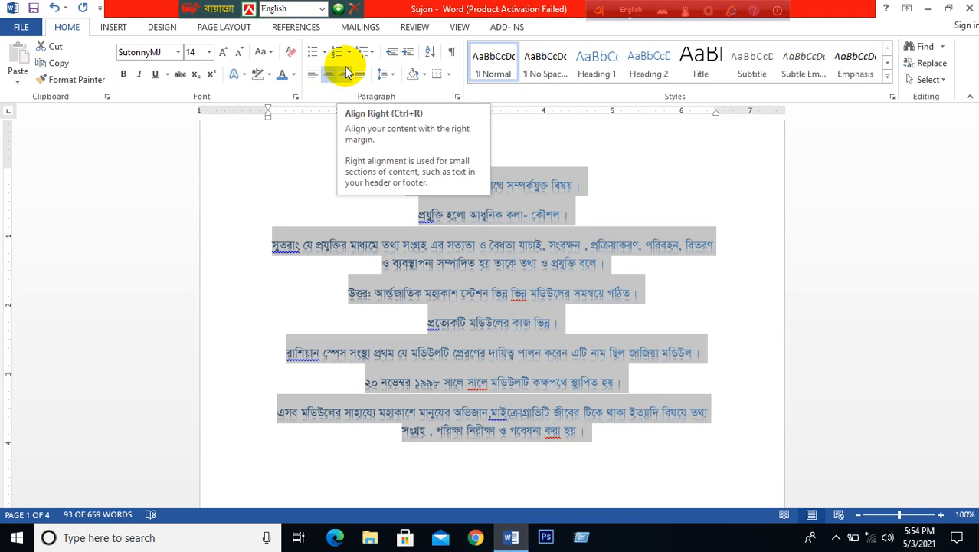
pyautogui.click(346, 73)
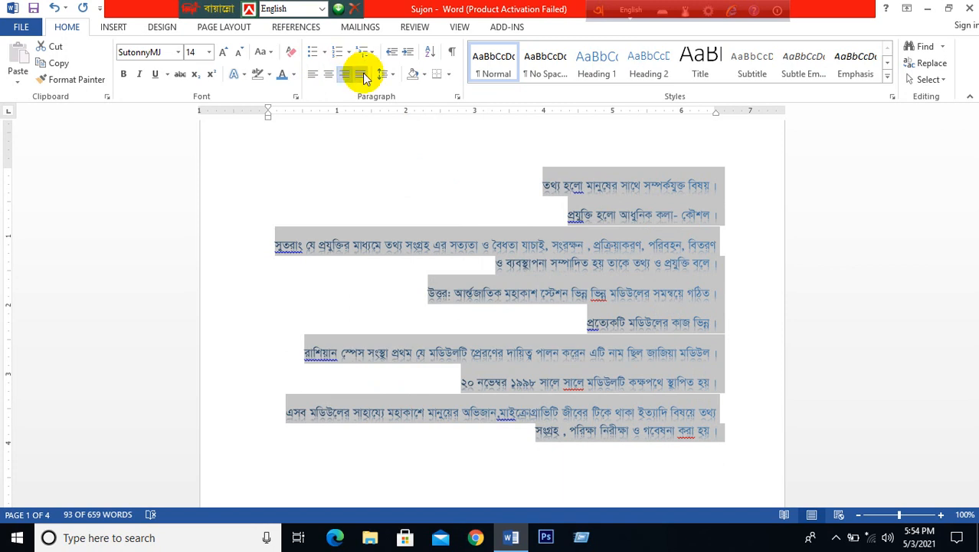
pyautogui.click(363, 75)
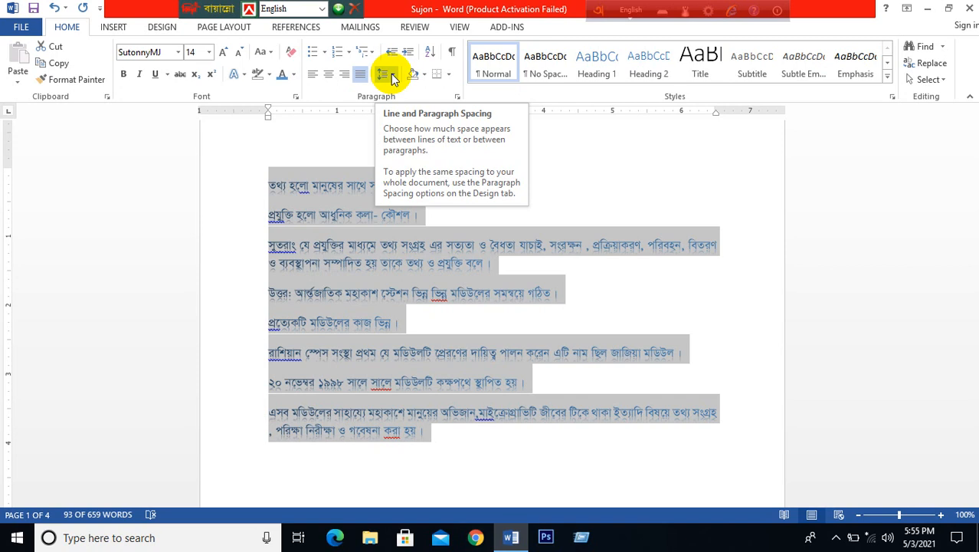
# Preview the line spacing options on the eight paragraphs and set their line spacing to 1.0
pyautogui.click(390, 76)
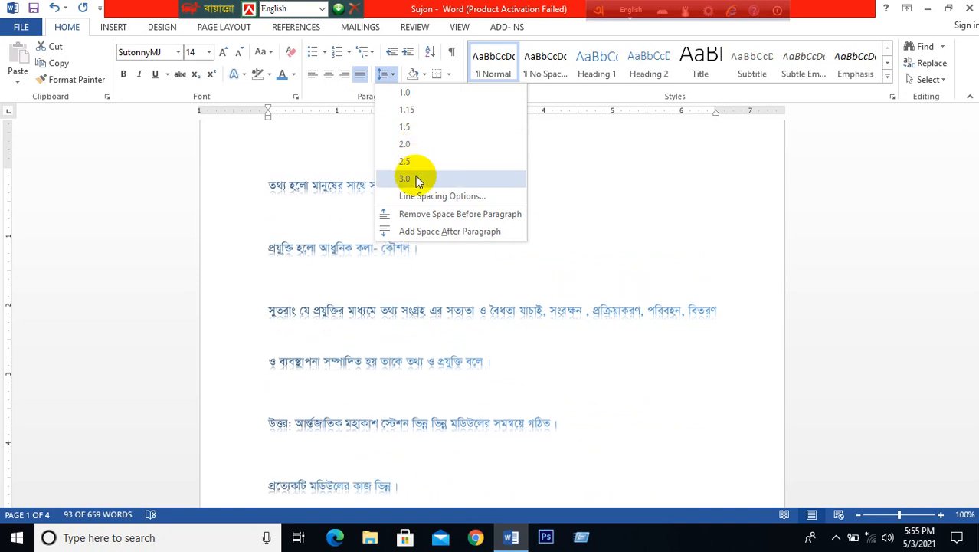
pyautogui.click(412, 95)
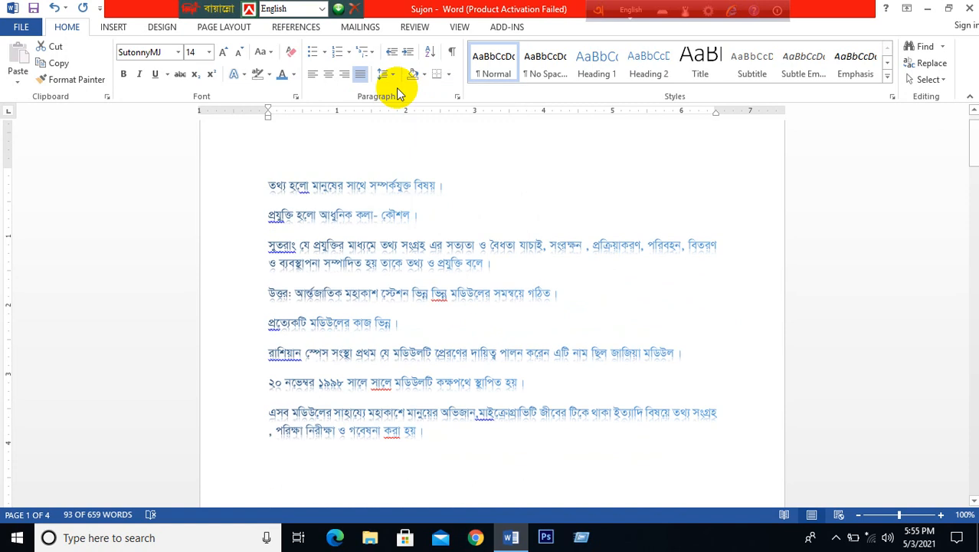
pyautogui.click(393, 75)
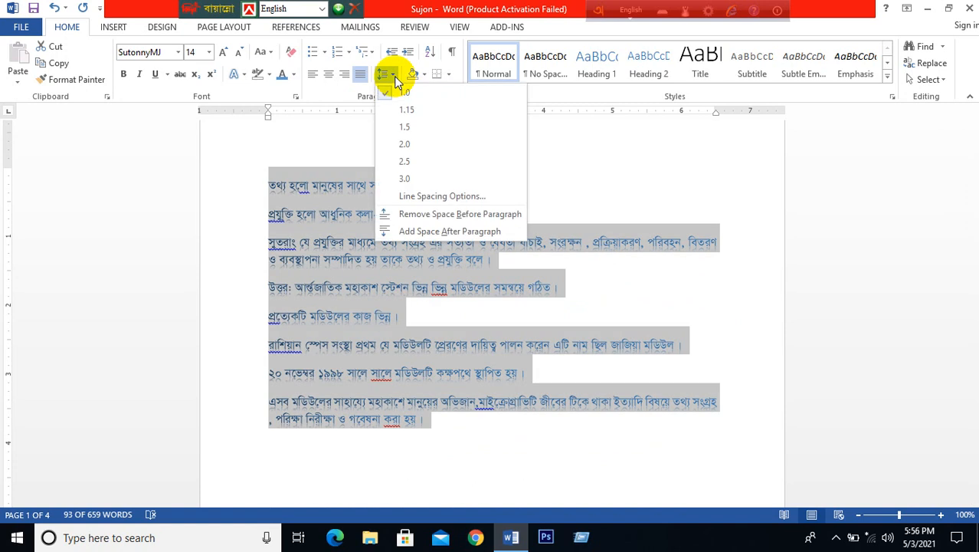
pyautogui.click(555, 133)
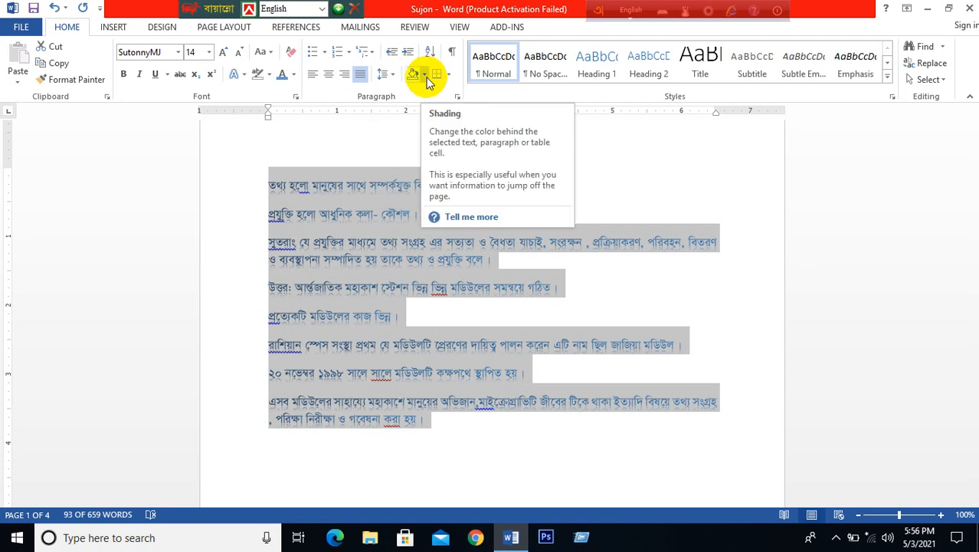
# Apply the standard yellow shading behind the eight selected paragraphs
pyautogui.click(426, 75)
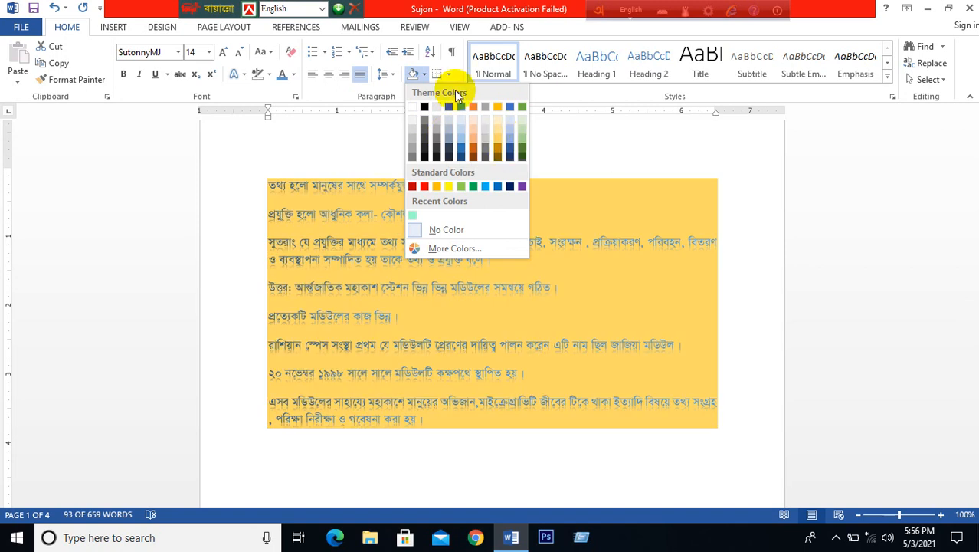
pyautogui.click(450, 188)
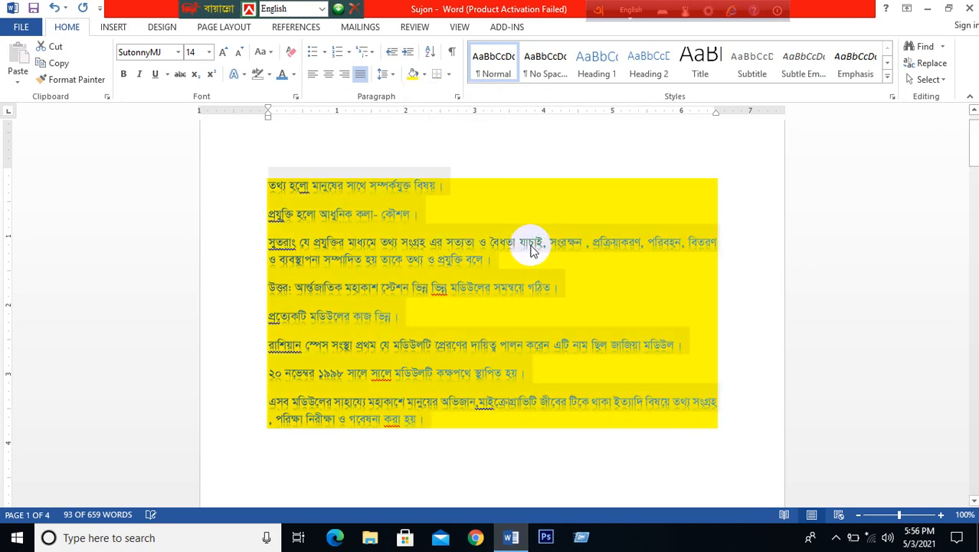
pyautogui.click(491, 259)
# Select all eight paragraphs again and remove the yellow shading behind them
pyautogui.click(444, 449)
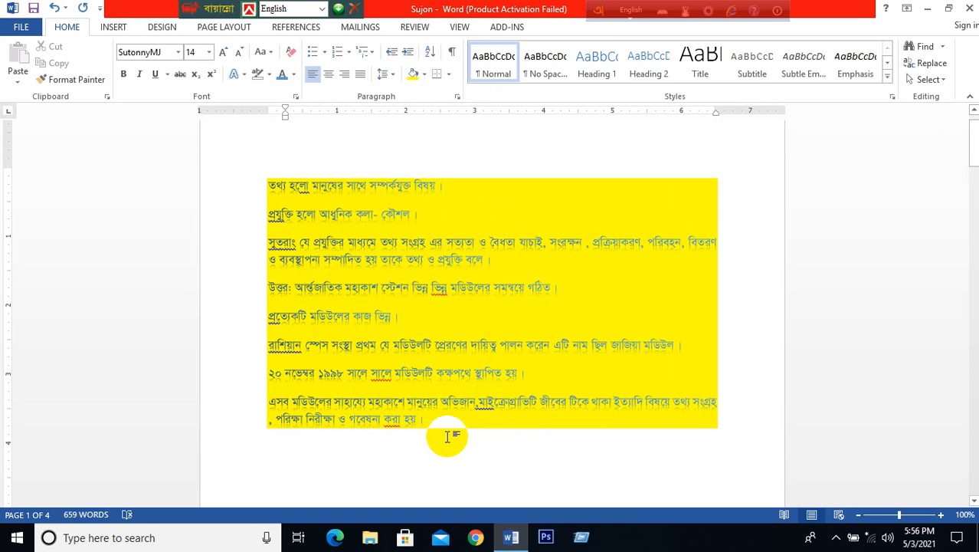
pyautogui.keyDown('shift'); pyautogui.click(262, 170); pyautogui.keyUp('shift')
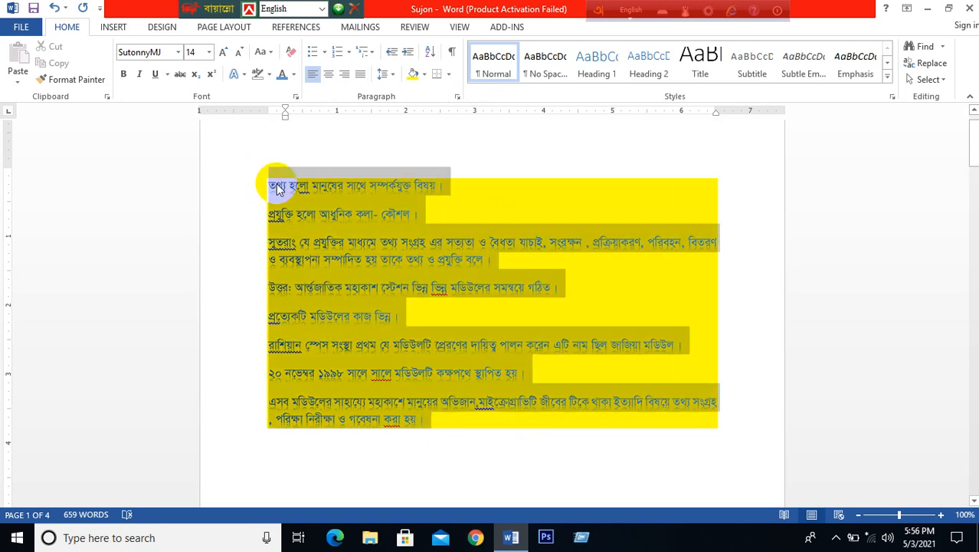
pyautogui.click(424, 75)
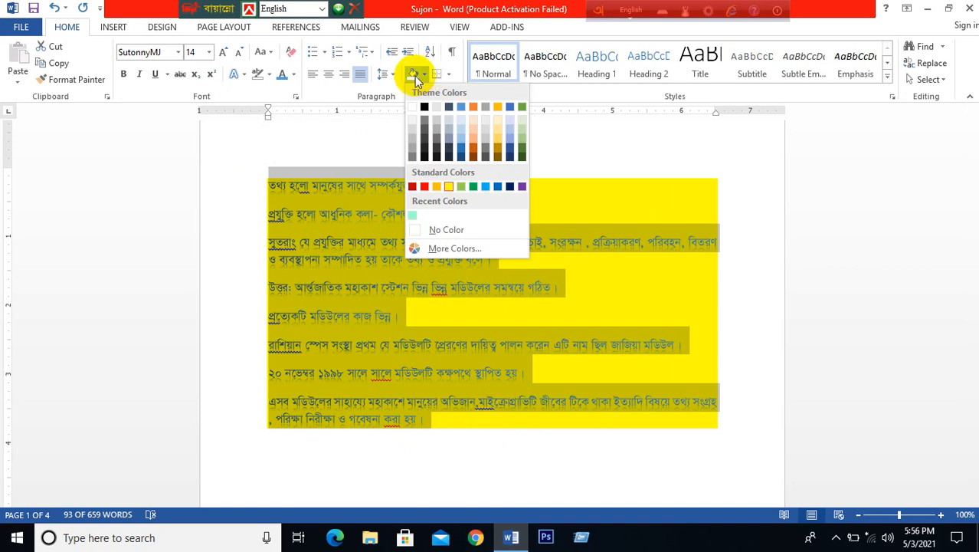
pyautogui.click(363, 143)
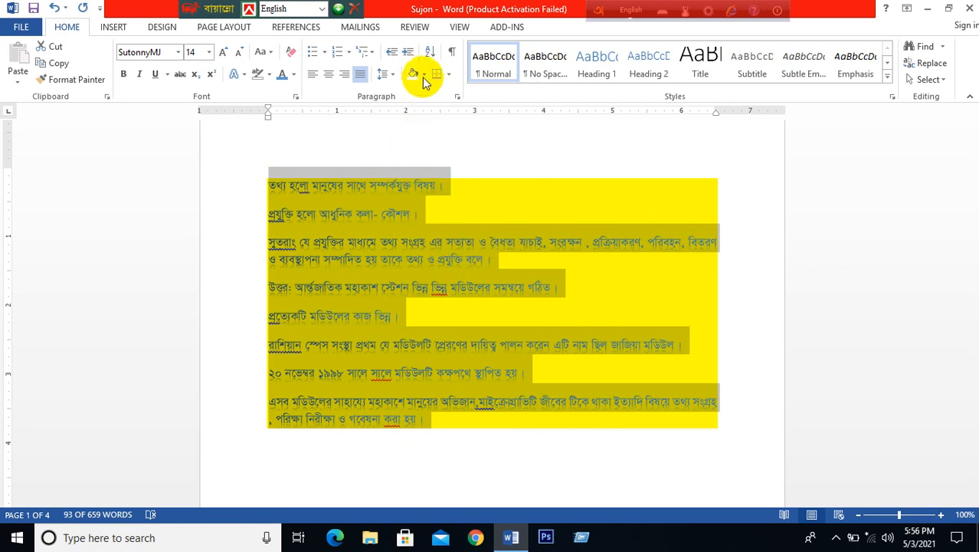
pyautogui.click(424, 76)
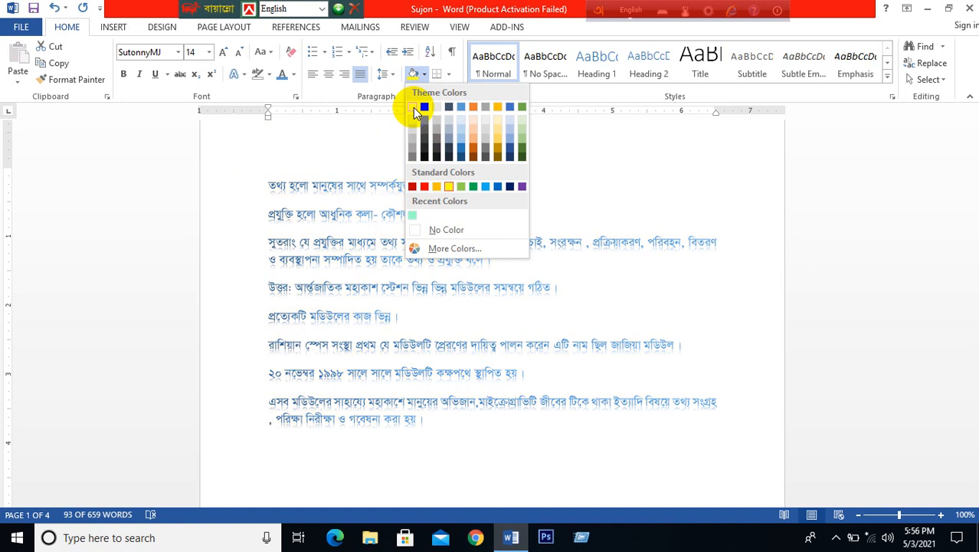
pyautogui.click(311, 132)
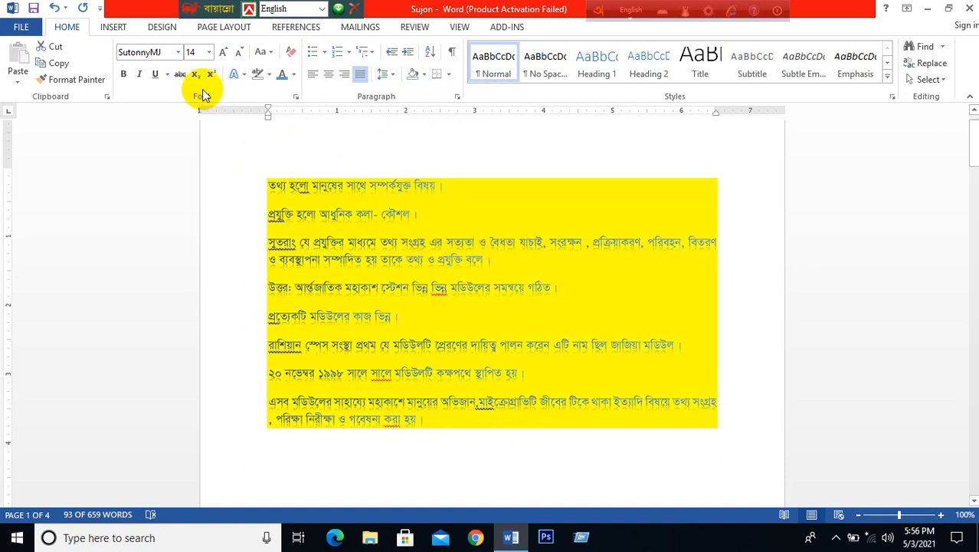
pyautogui.click(517, 154)
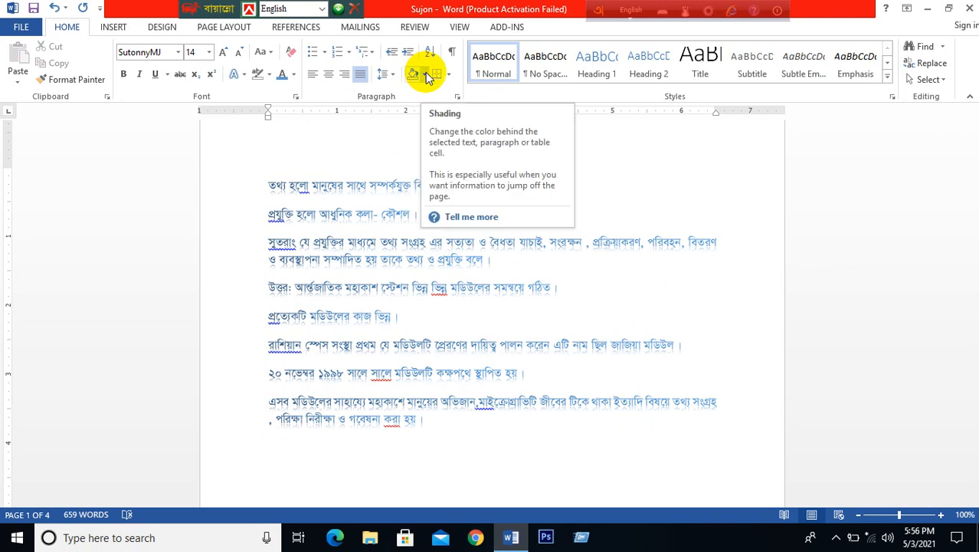
# Select all eight paragraphs and look over the theme and standard colours available for paragraph shading
pyautogui.moveTo(511, 430)
pyautogui.mouseDown()
pyautogui.moveTo(359, 363)
pyautogui.moveTo(278, 188)
pyautogui.moveTo(262, 180)
pyautogui.mouseUp()
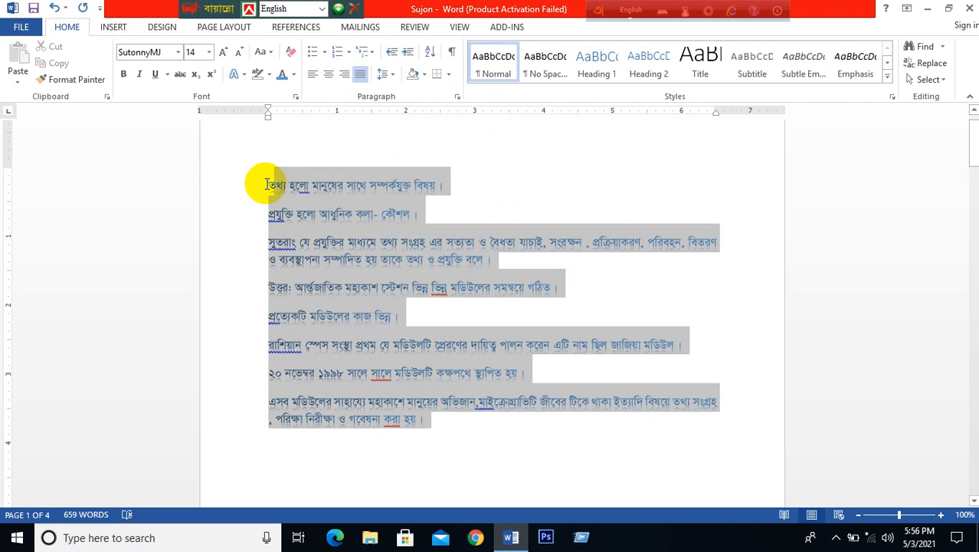
pyautogui.click(426, 74)
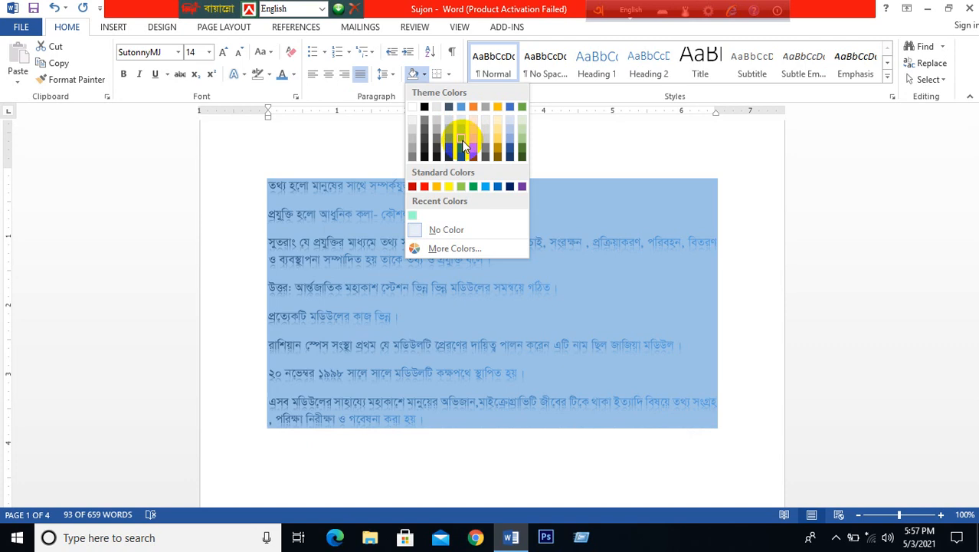
pyautogui.click(462, 347)
pyautogui.click(469, 351)
# Review the border types for the eight selected paragraphs and try the All Borders option on them
pyautogui.moveTo(441, 431); pyautogui.dragTo(270, 184)
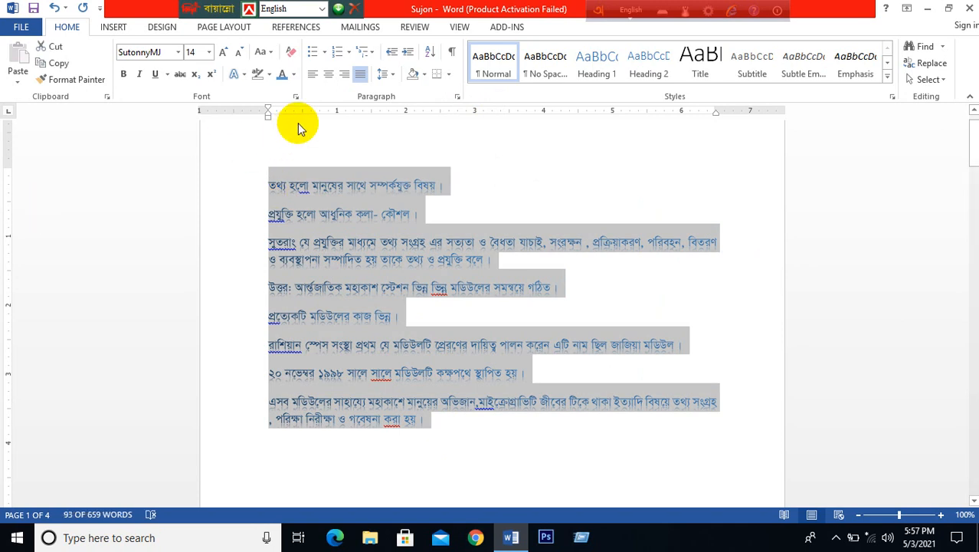
pyautogui.click(451, 75)
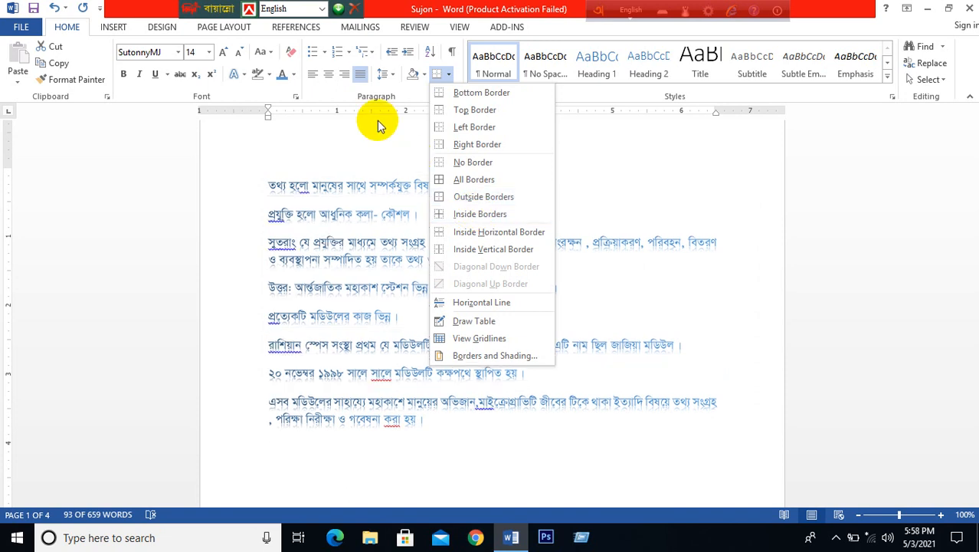
pyautogui.click(320, 147)
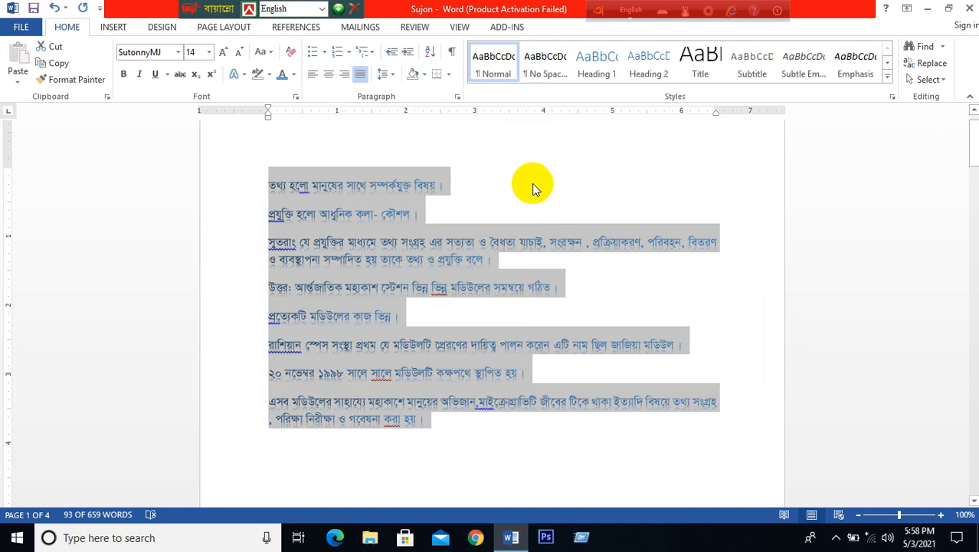
pyautogui.click(449, 75)
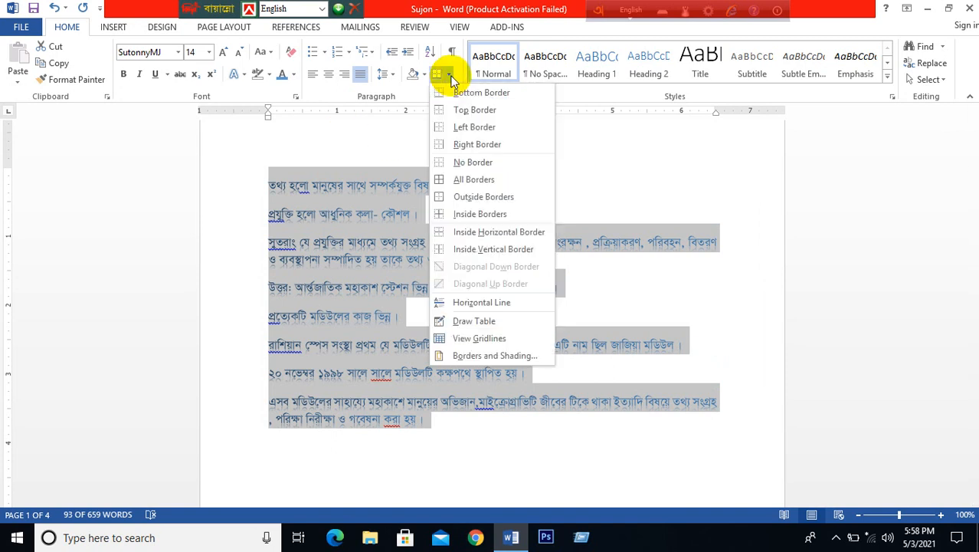
pyautogui.click(485, 181)
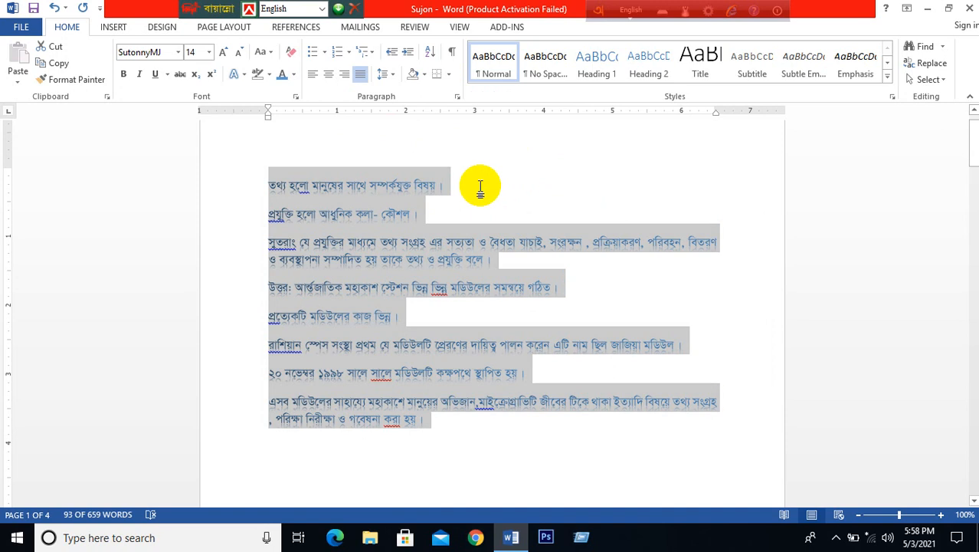
pyautogui.click(480, 187)
# Add a bottom border beneath the first paragraph
pyautogui.moveTo(455, 184); pyautogui.dragTo(267, 187)
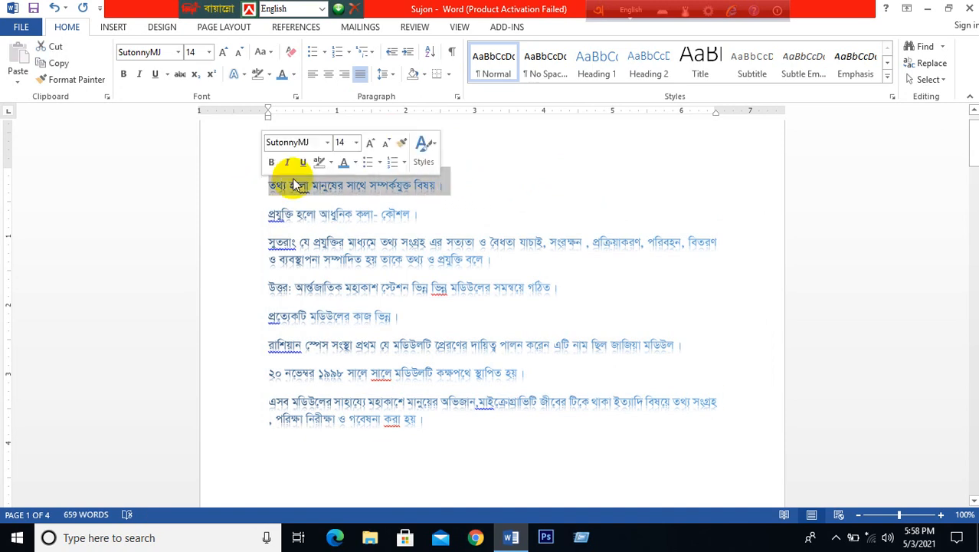
pyautogui.click(451, 75)
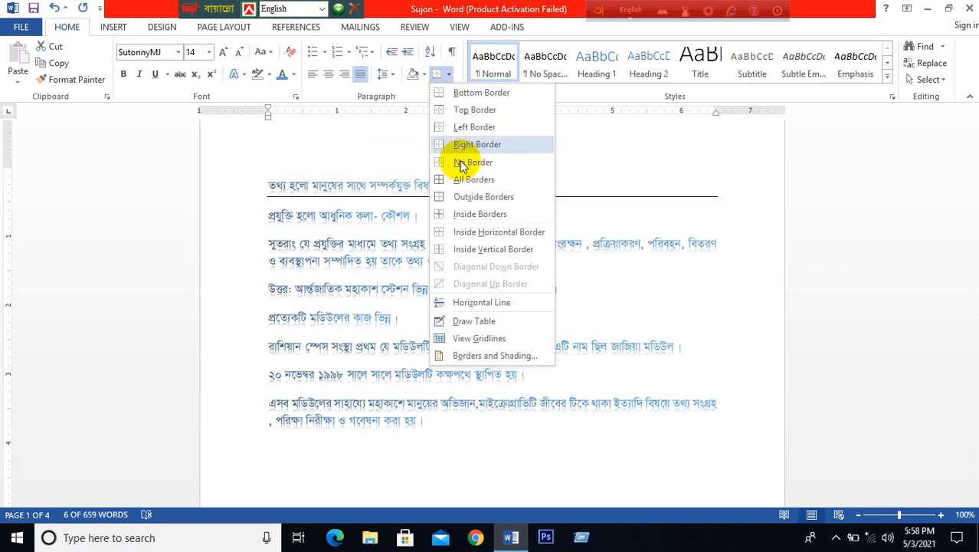
pyautogui.click(473, 93)
pyautogui.click(562, 179)
# Shift the first paragraph's text to the 2-inch mark above the border line with leading tabs
pyautogui.click(269, 186)
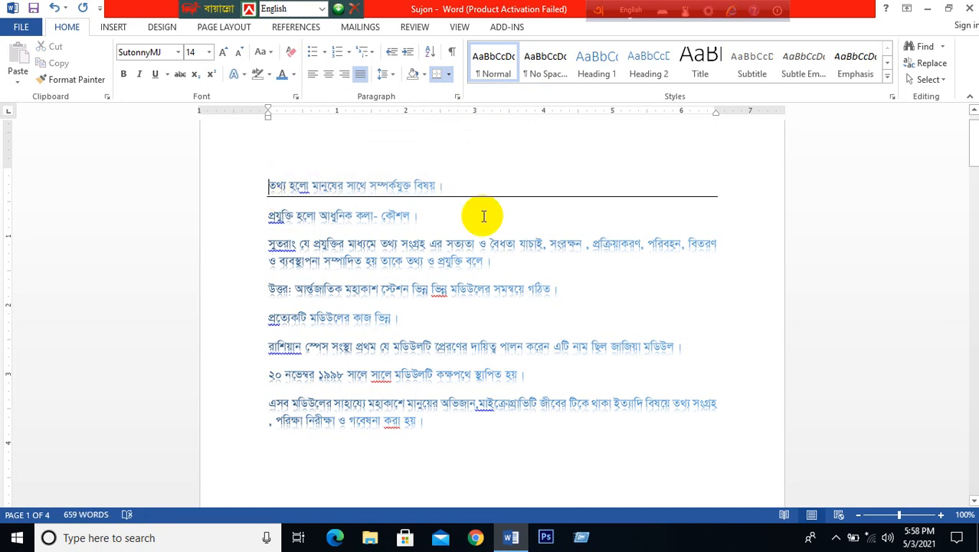
pyautogui.press('Tab')
pyautogui.press('Tab')
pyautogui.press('Tab')
pyautogui.press('Tab')
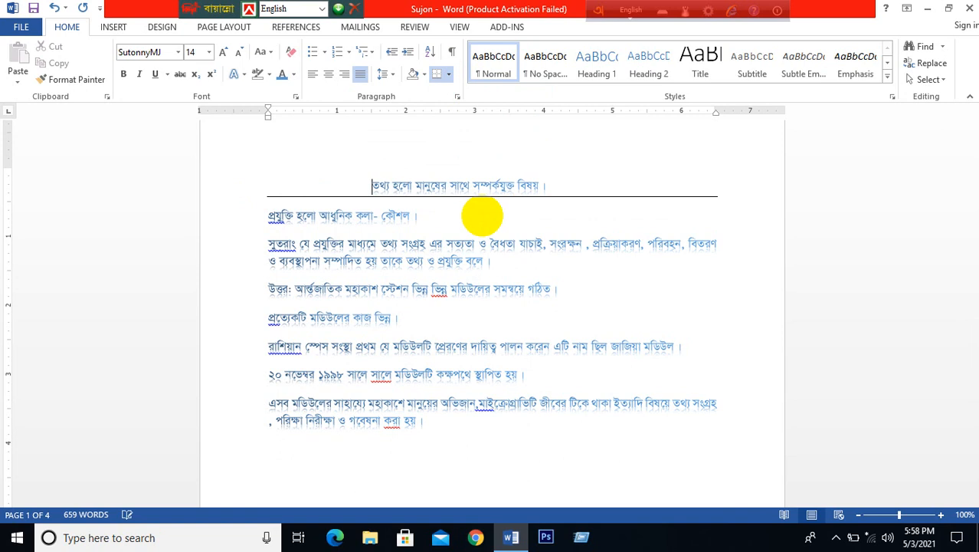
pyautogui.press('Tab')
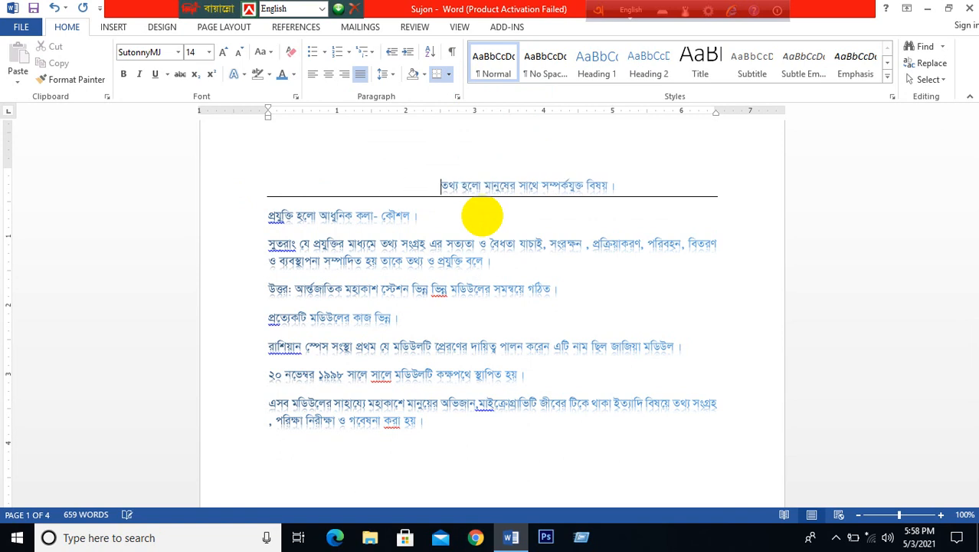
pyautogui.press('BackSpace')
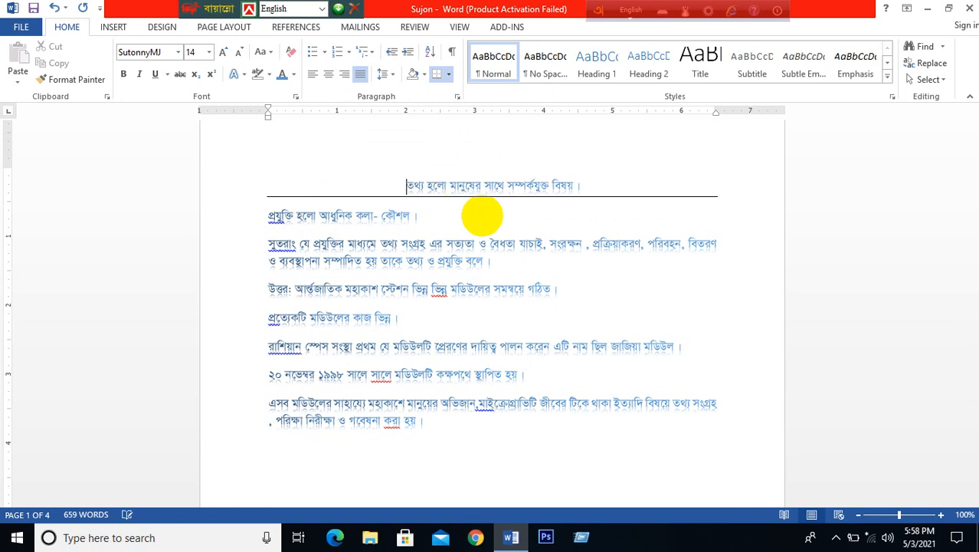
# Set the first paragraph's font size to 24 and remove one leading tab to rebalance it above the border line
pyautogui.click(595, 187)
pyautogui.moveTo(596, 187); pyautogui.dragTo(394, 186)
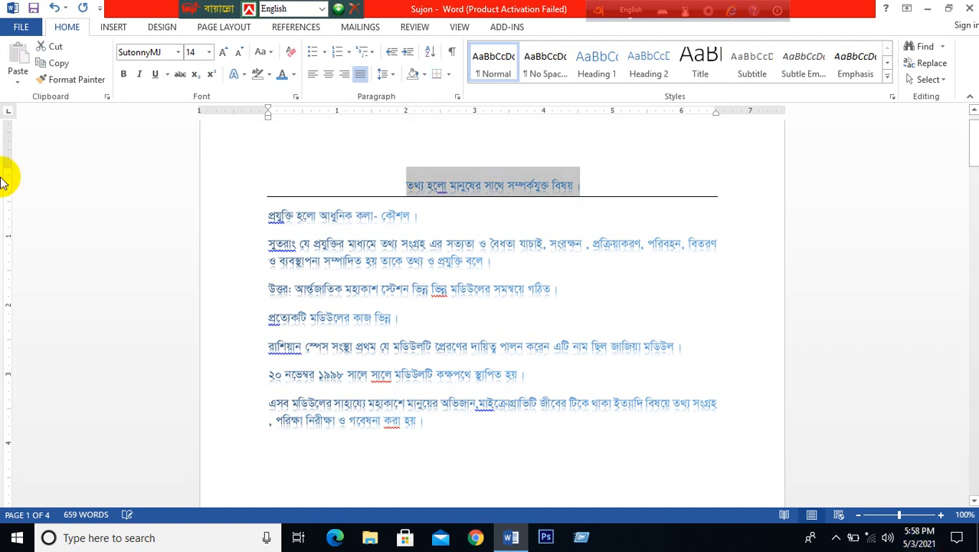
pyautogui.click(209, 52)
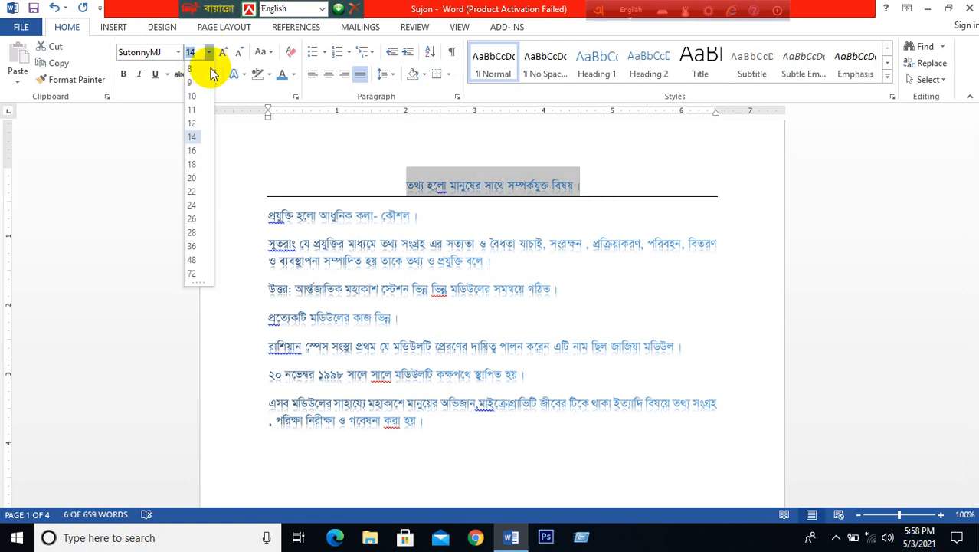
pyautogui.click(192, 206)
pyautogui.click(403, 190)
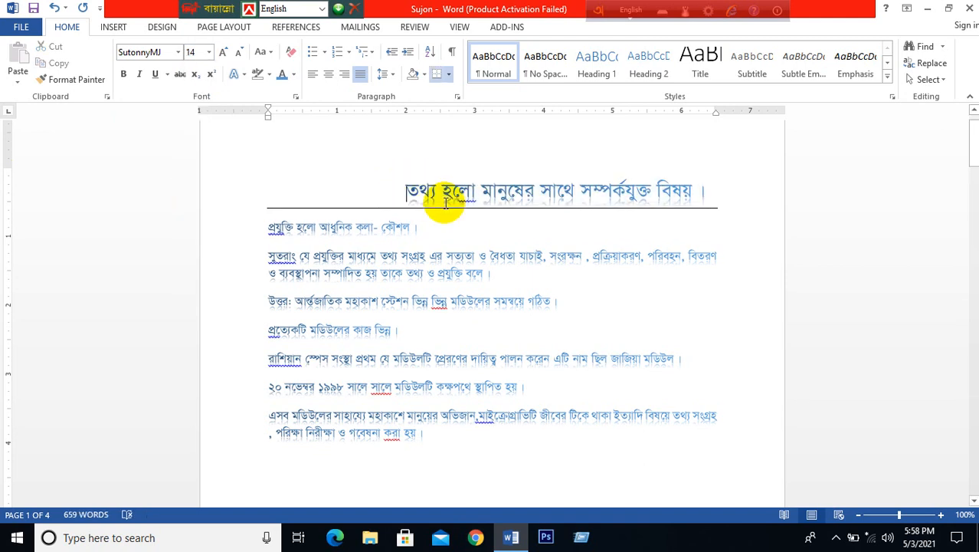
pyautogui.press('BackSpace')
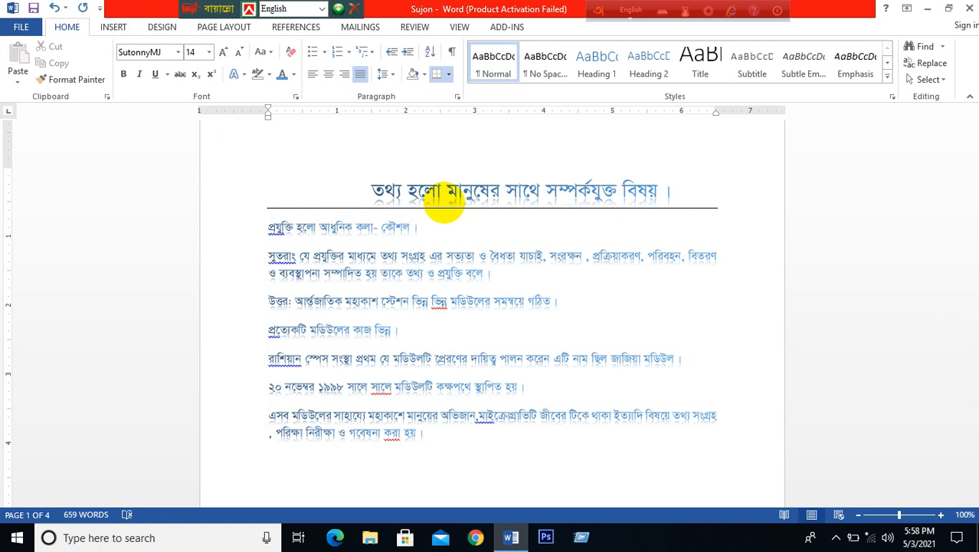
pyautogui.click(679, 192)
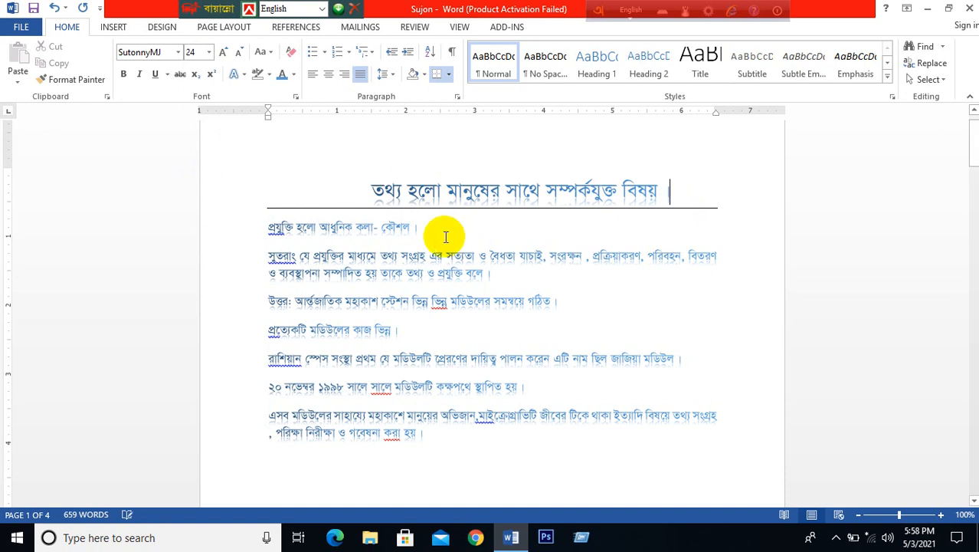
pyautogui.press('Down')
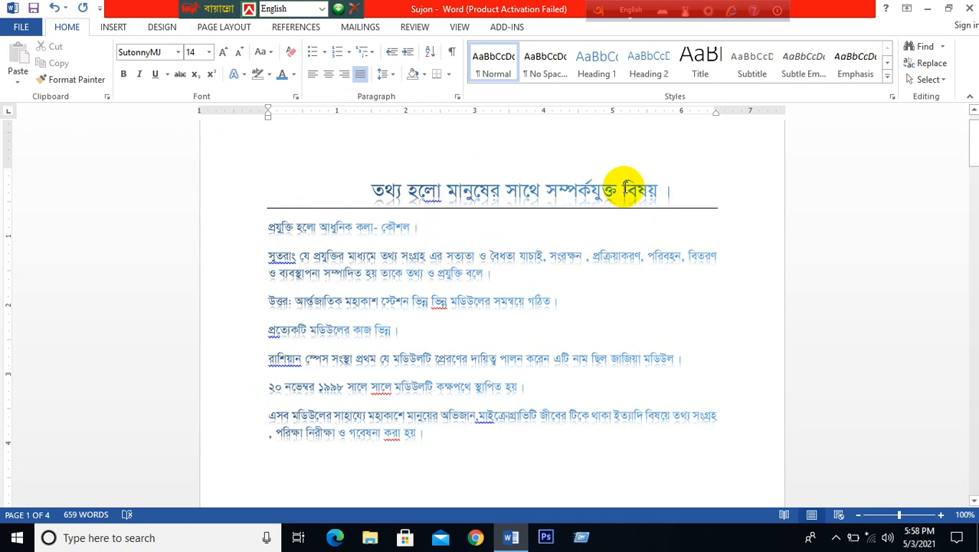
# Cut the first line down to the word তথ্য and move it towards the middle of the line with leading tabs
pyautogui.moveTo(670, 190); pyautogui.dragTo(400, 190)
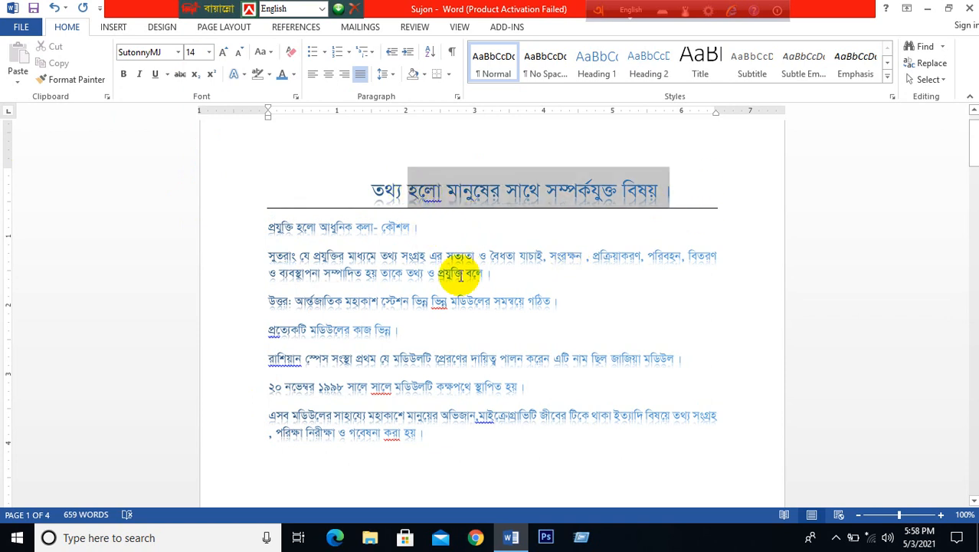
pyautogui.press('Delete')
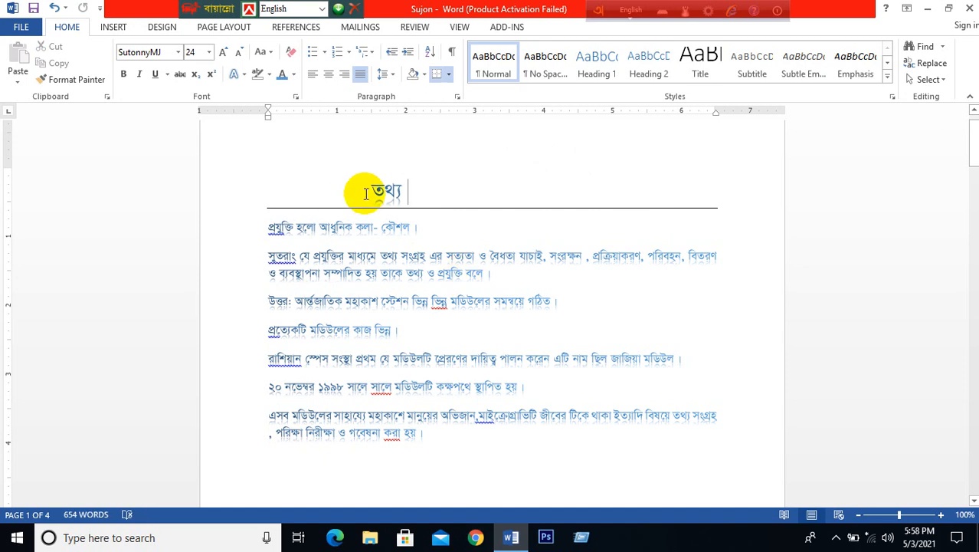
pyautogui.click(371, 232)
pyautogui.press('Tab')
pyautogui.press('Tab')
pyautogui.press('Tab')
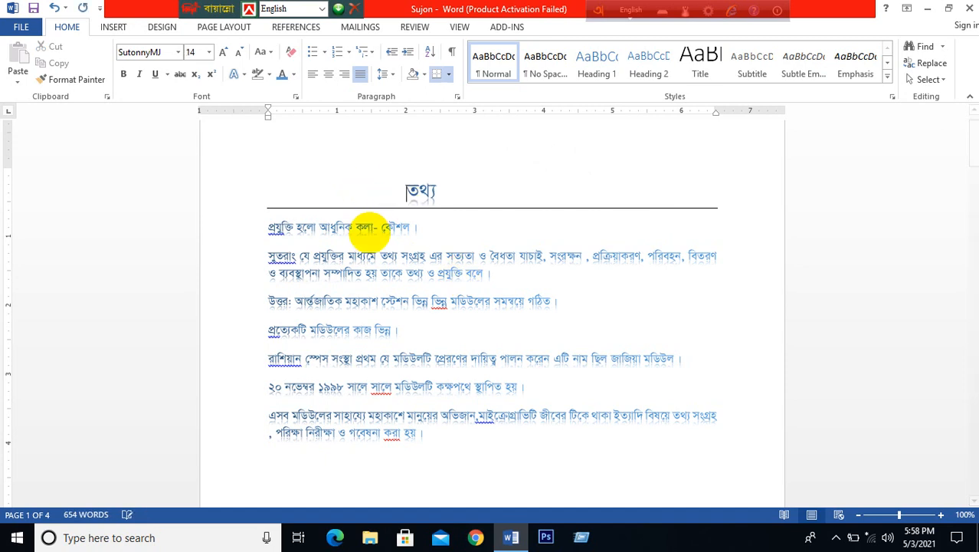
pyautogui.press('Tab')
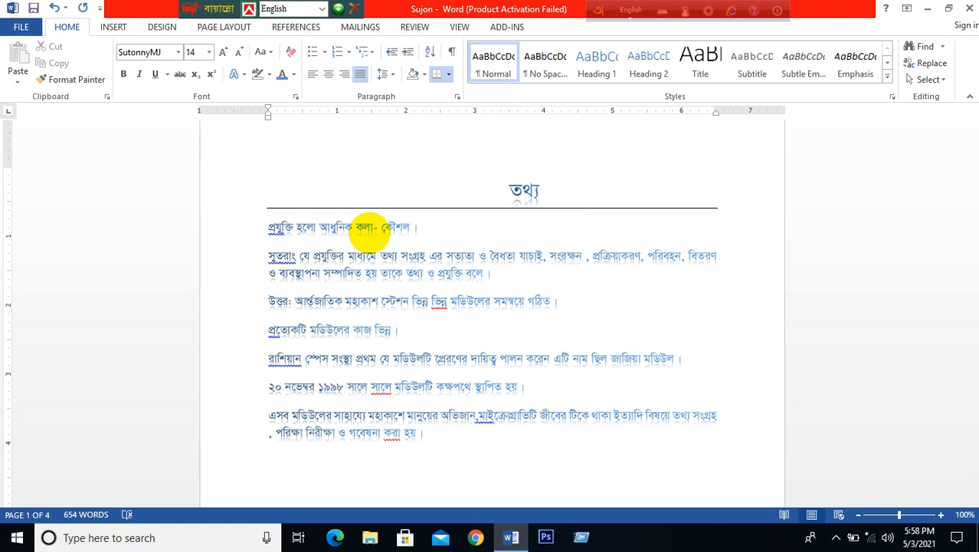
pyautogui.press('BackSpace')
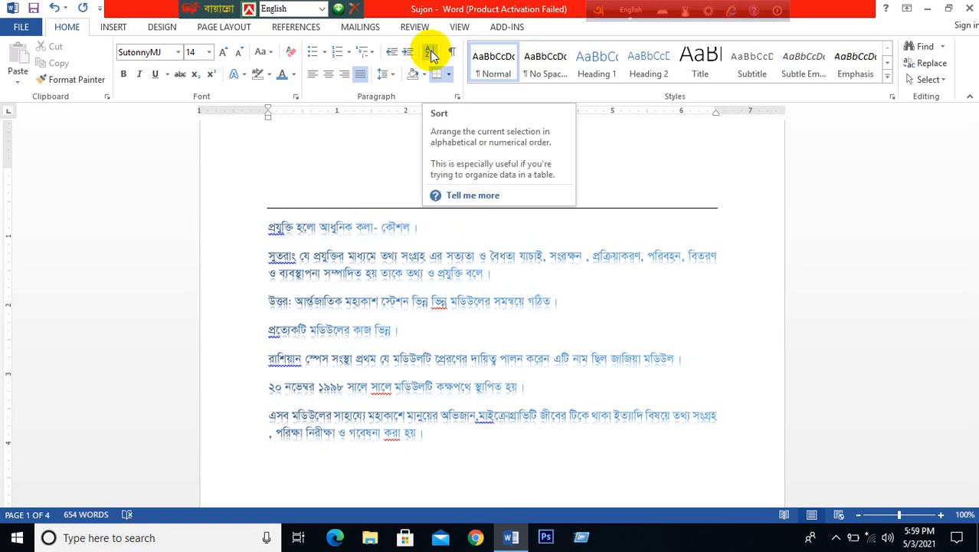
# Add the Bengali numerals ৮, ৪, ৯ and ২ on separate lines below the last paragraph
pyautogui.scroll(-3, 448, 360)
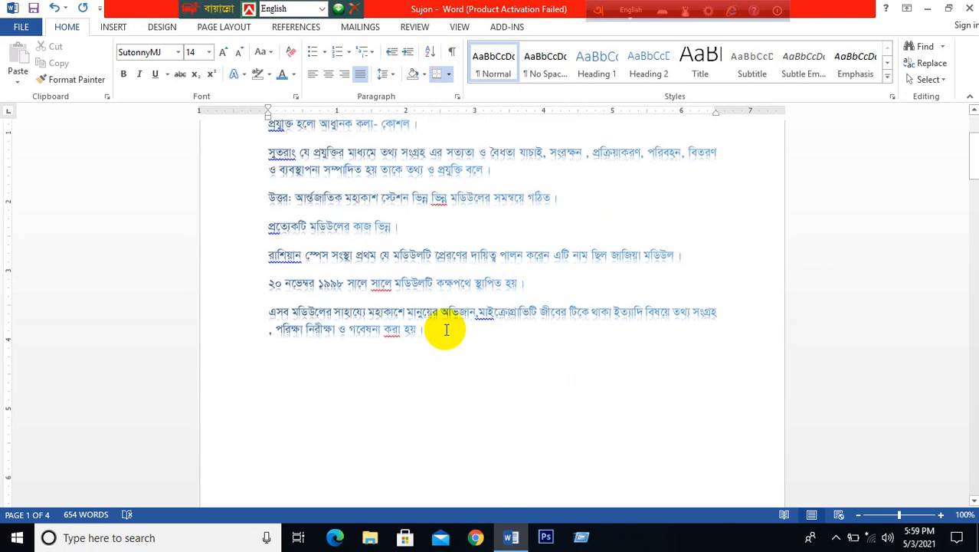
pyautogui.click(446, 329)
pyautogui.press('Return')
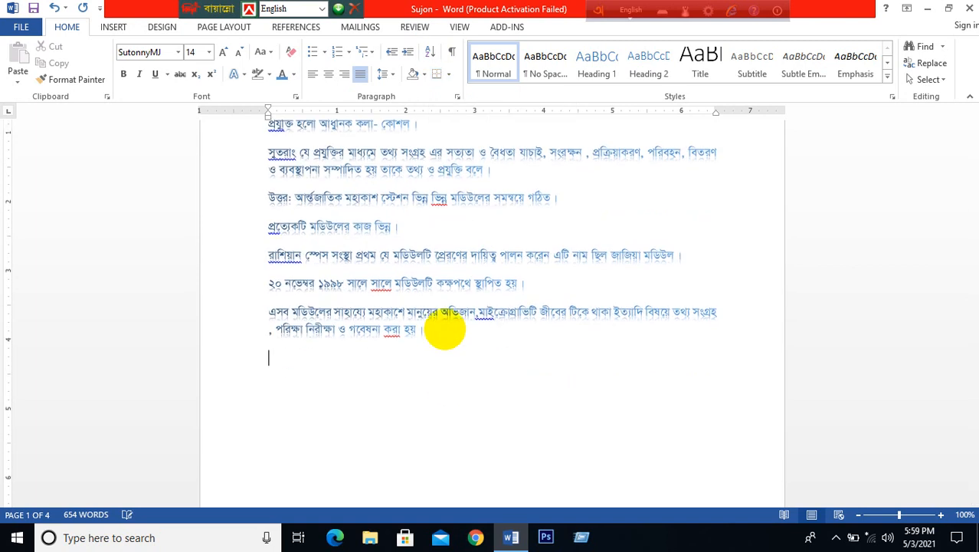
pyautogui.write('চ')
pyautogui.press('Return')
pyautogui.write('৪')
pyautogui.press('Return')
pyautogui.write('৯')
pyautogui.press('Return')
pyautogui.write('২')
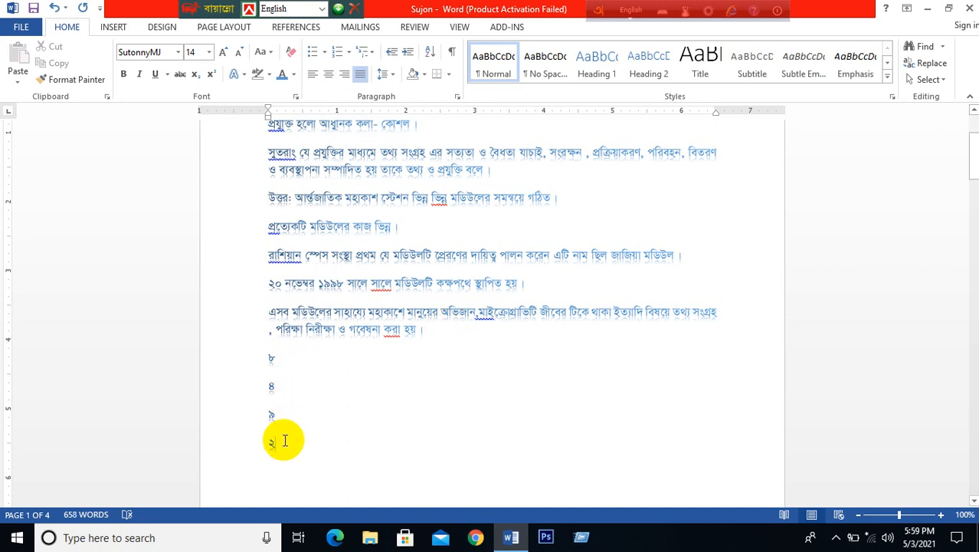
# Sort the four numeral lines by number in descending order
pyautogui.moveTo(284, 441); pyautogui.dragTo(262, 354)
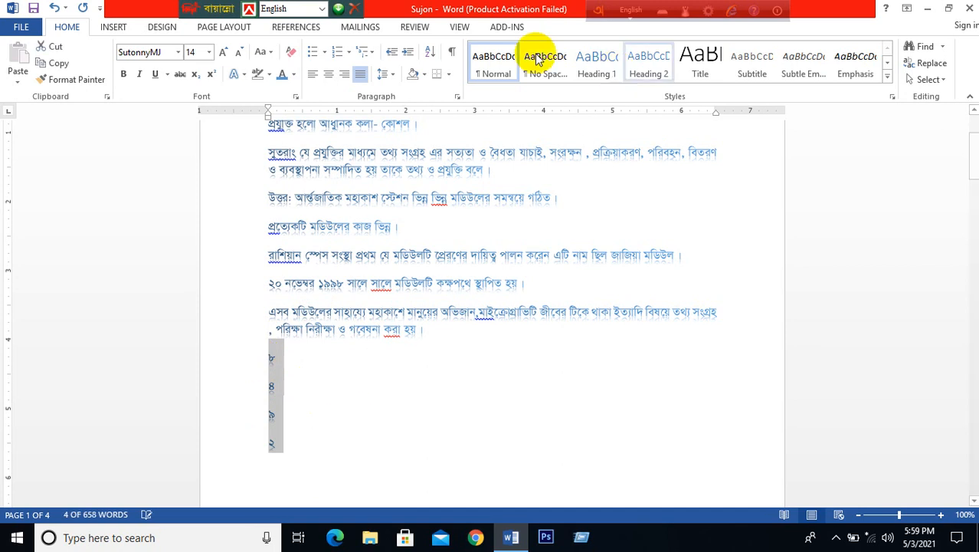
pyautogui.click(431, 54)
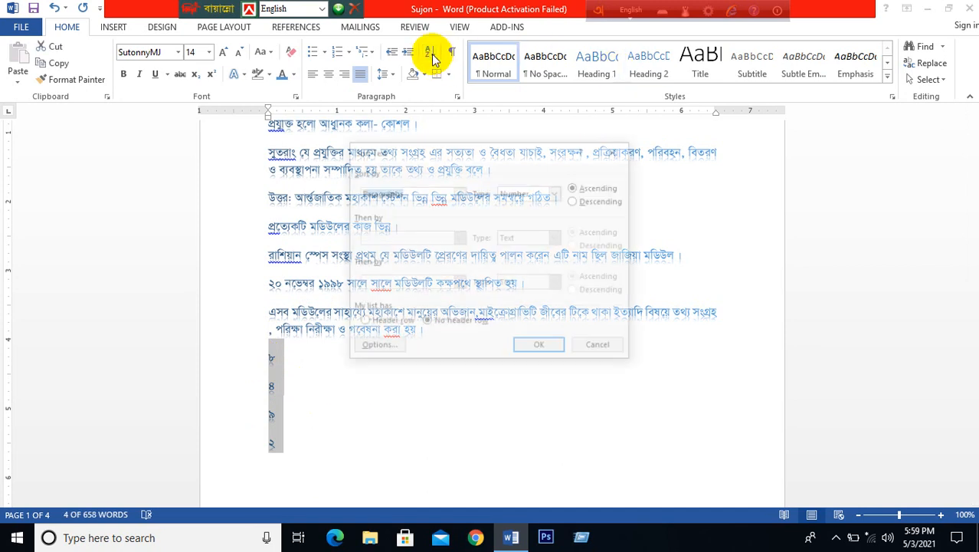
pyautogui.click(576, 200)
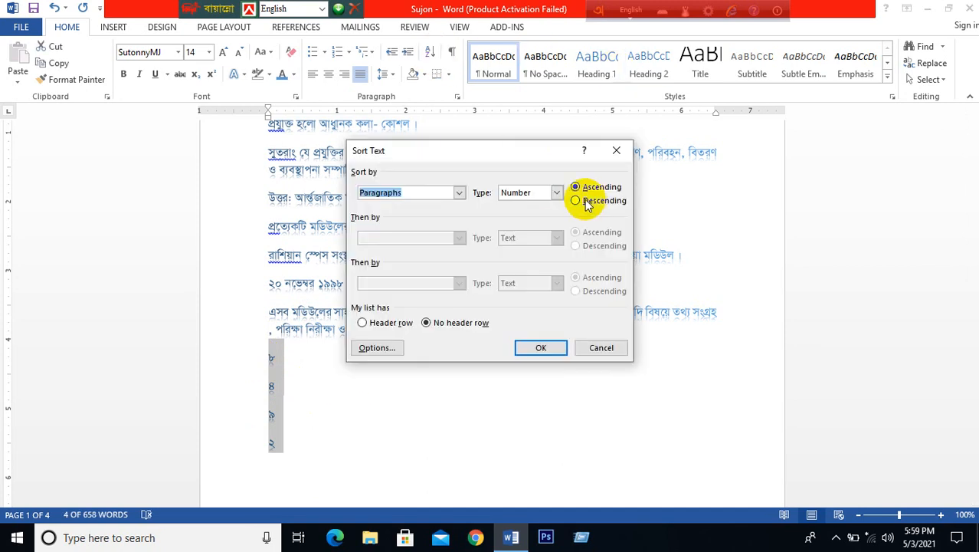
pyautogui.click(521, 348)
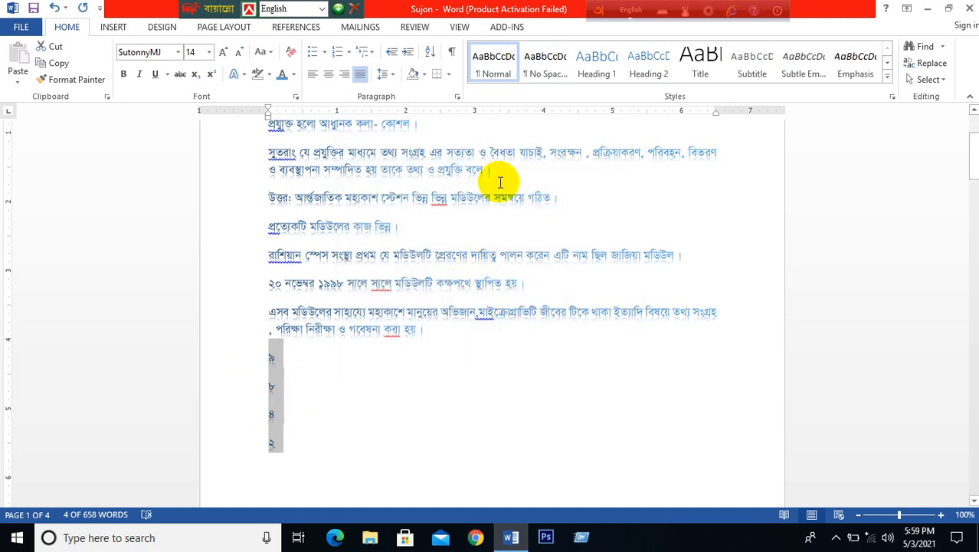
# Sort the four numeral lines by number in ascending order and deselect them
pyautogui.click(429, 53)
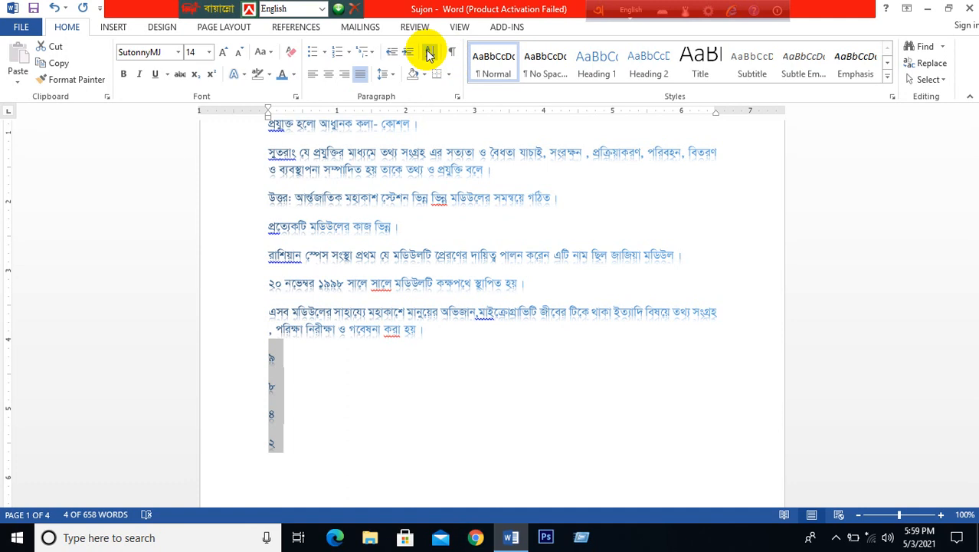
pyautogui.click(575, 187)
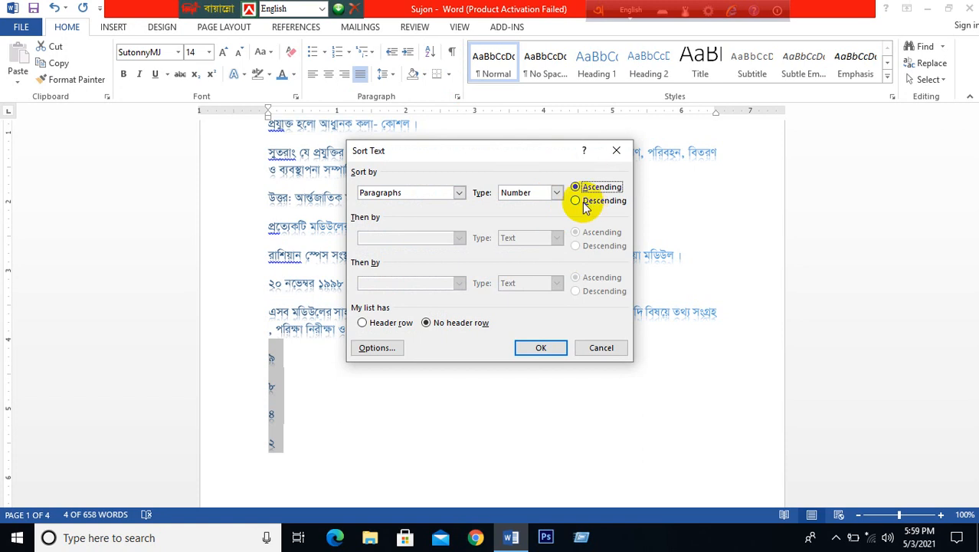
pyautogui.click(541, 348)
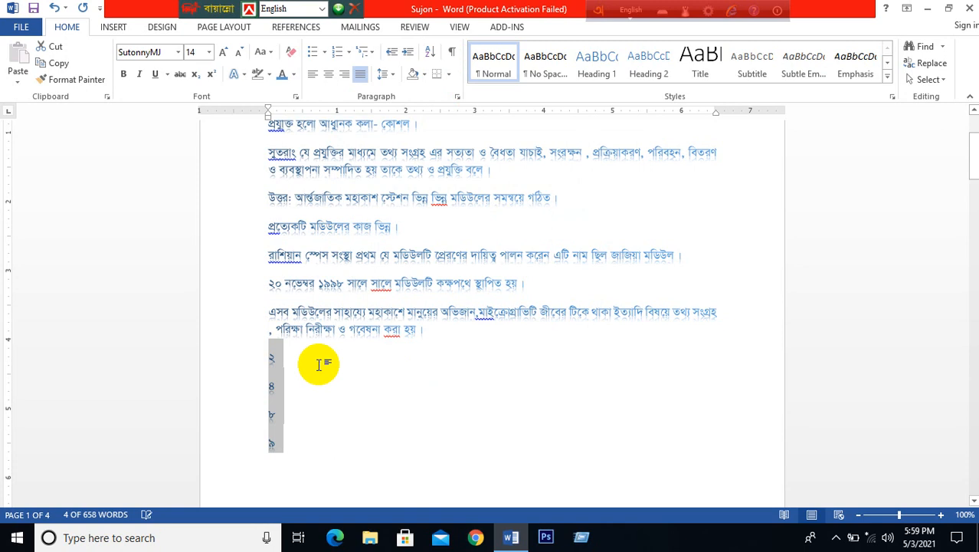
pyautogui.click(301, 352)
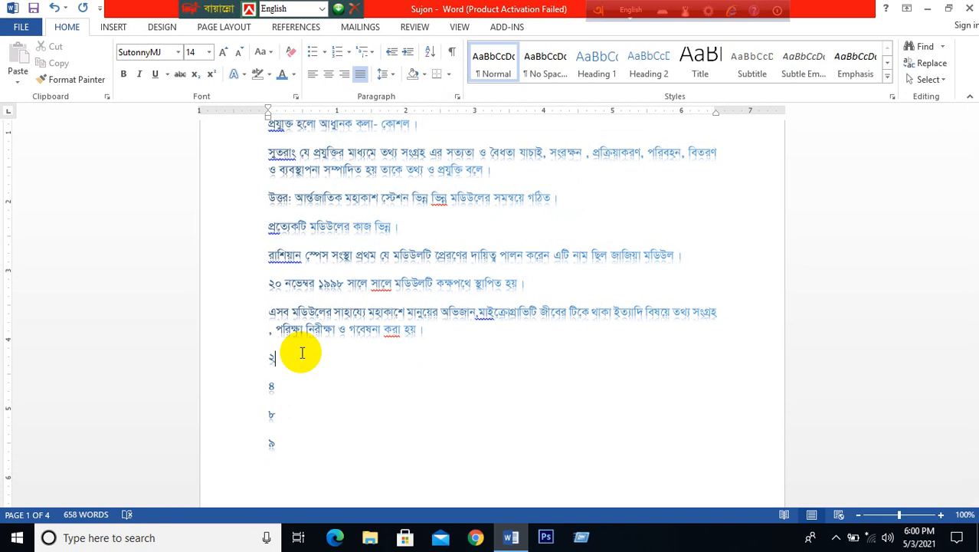
# Sort the four numeral lines below the last paragraph by number in descending order again, with no header row, and deselect them
pyautogui.moveTo(278, 444); pyautogui.dragTo(268, 351)
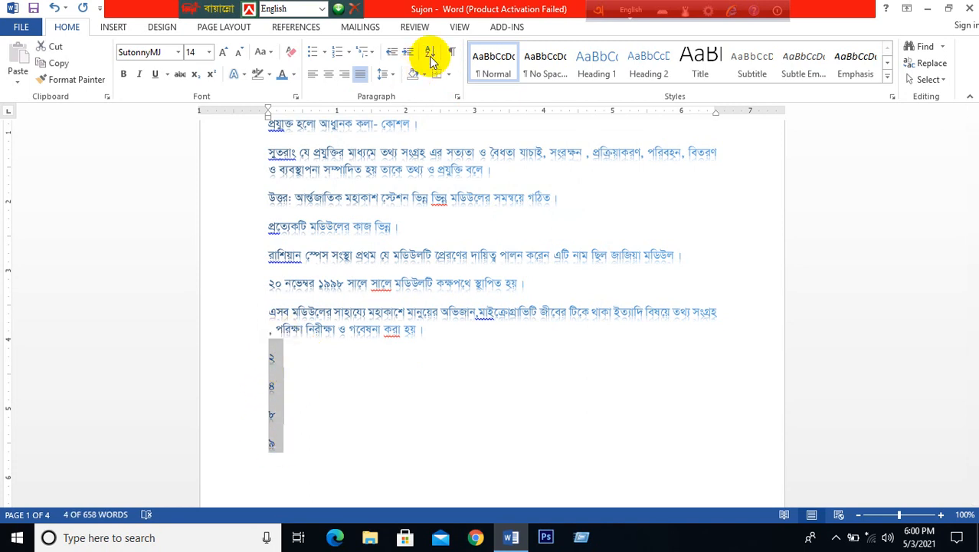
pyautogui.click(432, 53)
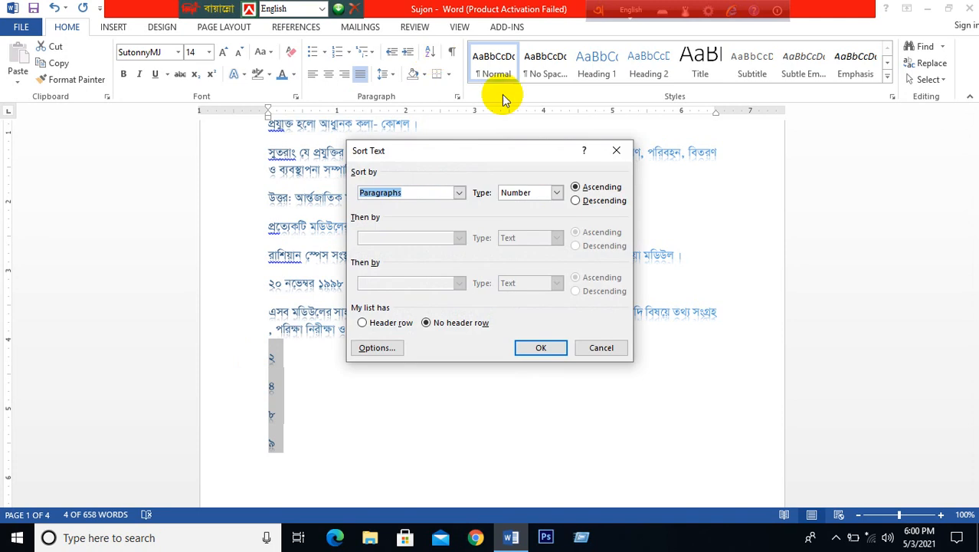
pyautogui.click(575, 200)
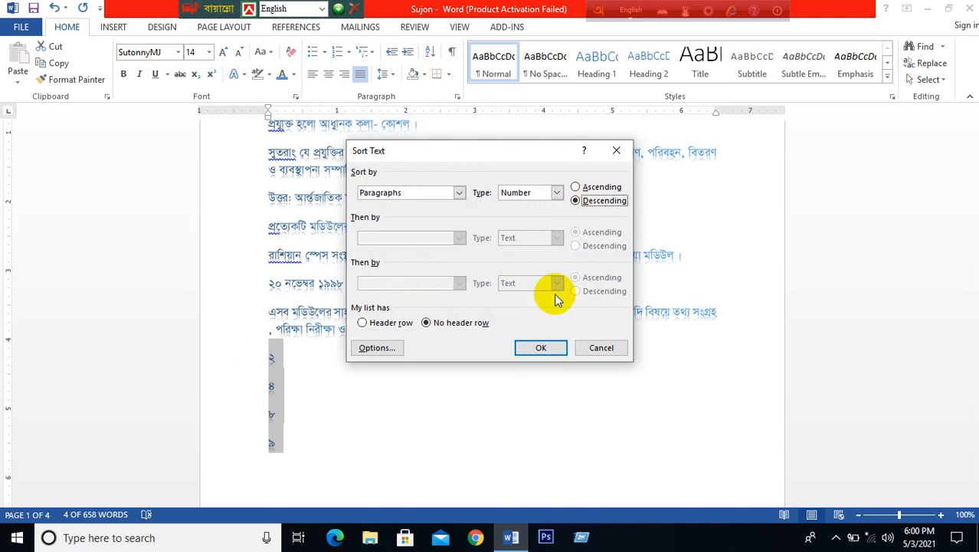
pyautogui.click(549, 345)
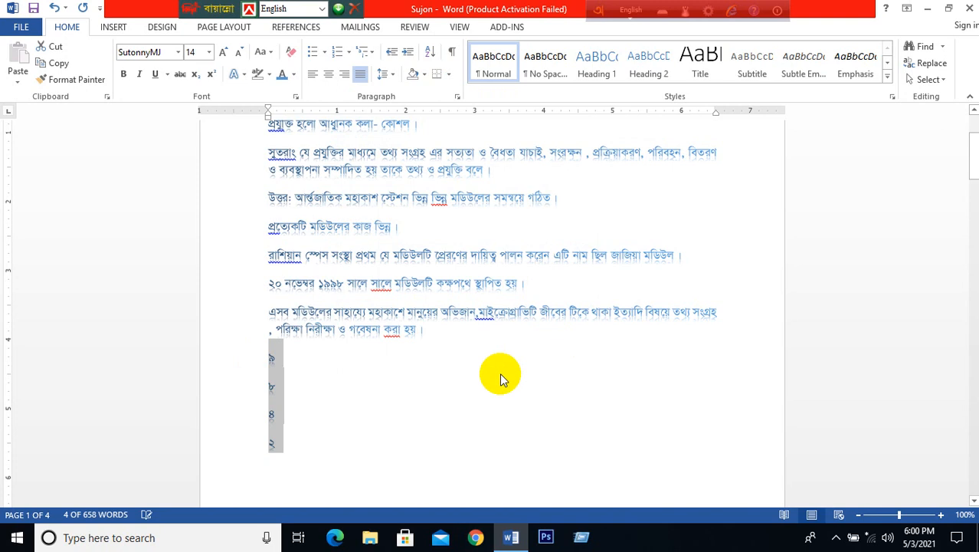
pyautogui.click(429, 410)
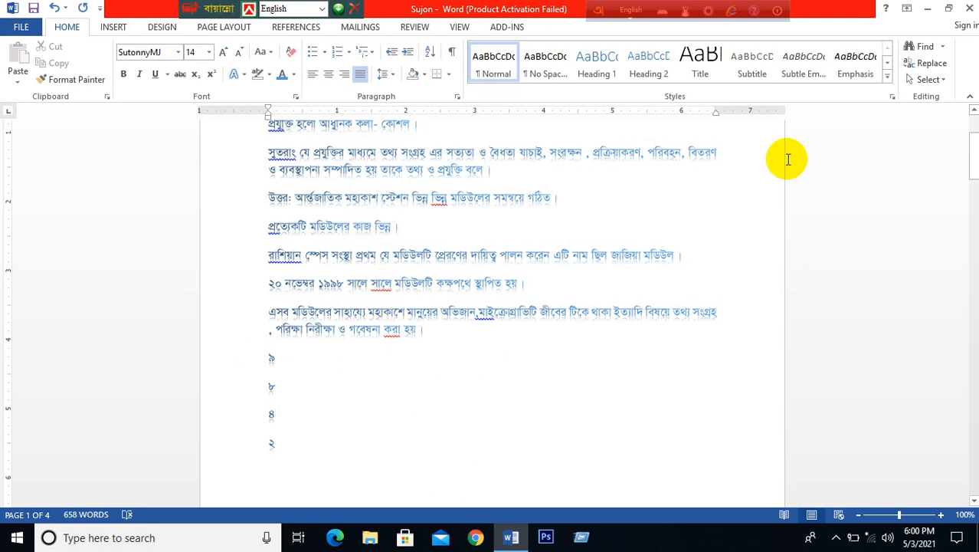
pyautogui.click(112, 26)
pyautogui.click(81, 29)
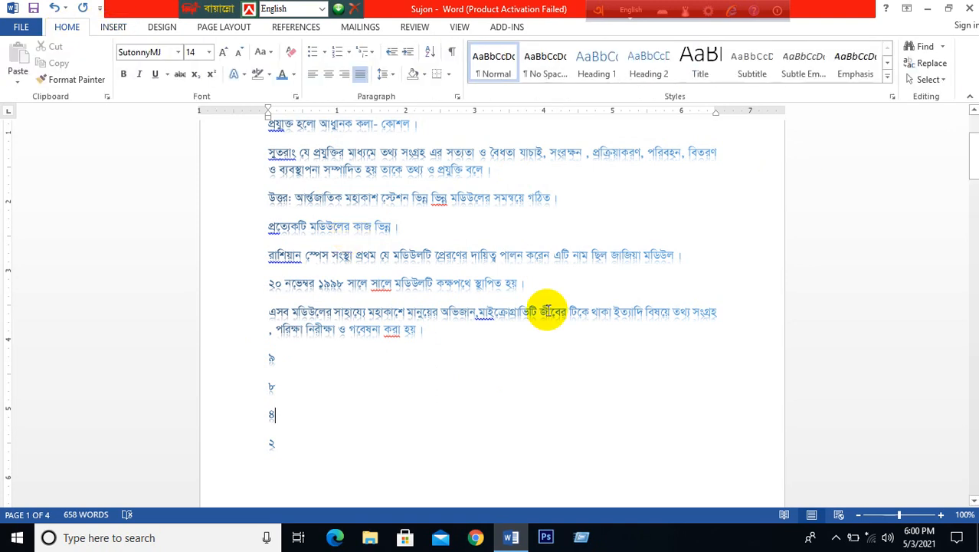
pyautogui.scroll(-3, 415, 387)
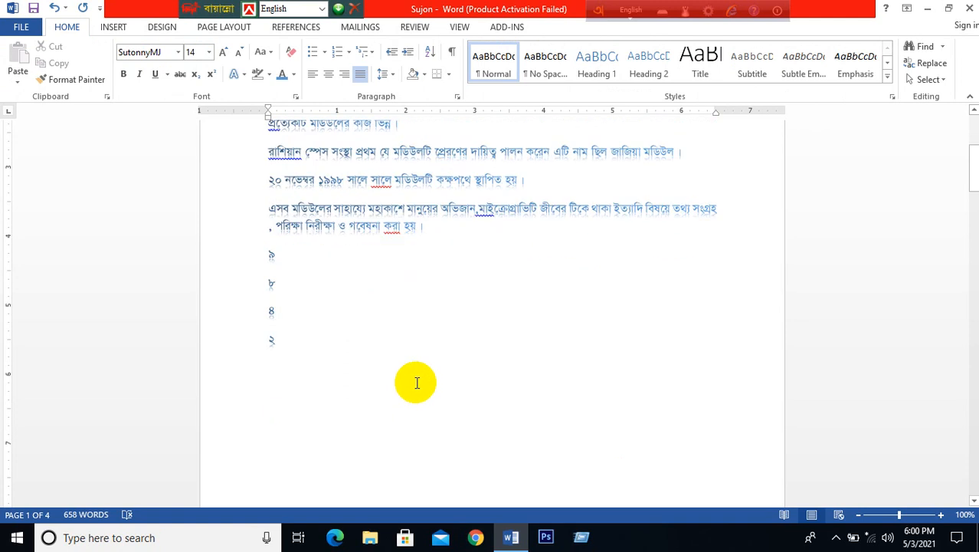
pyautogui.scroll(2, 425, 362)
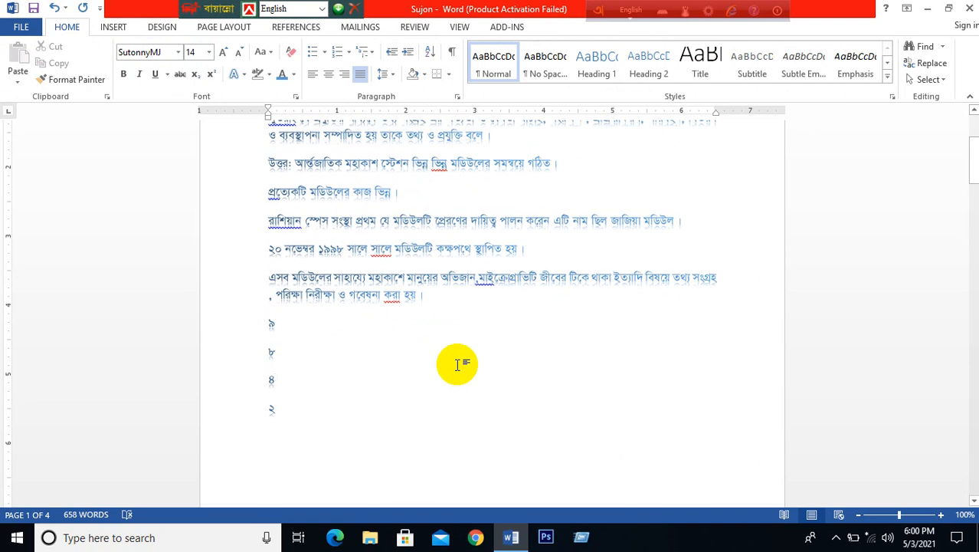